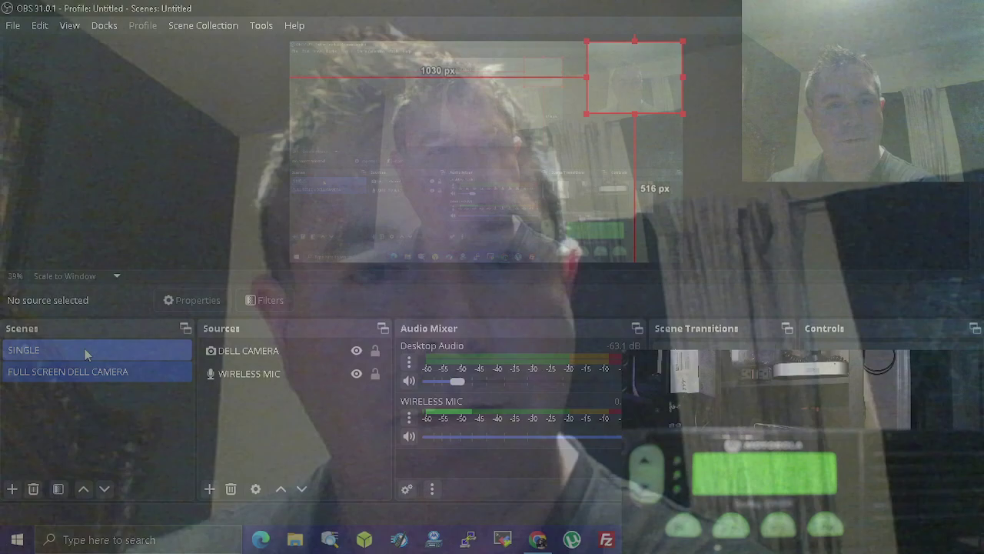
- Select the WIRELESS MIC and then the DELL CAMERA source in OBS's SINGLE scene
click(247, 397)
click(246, 351)
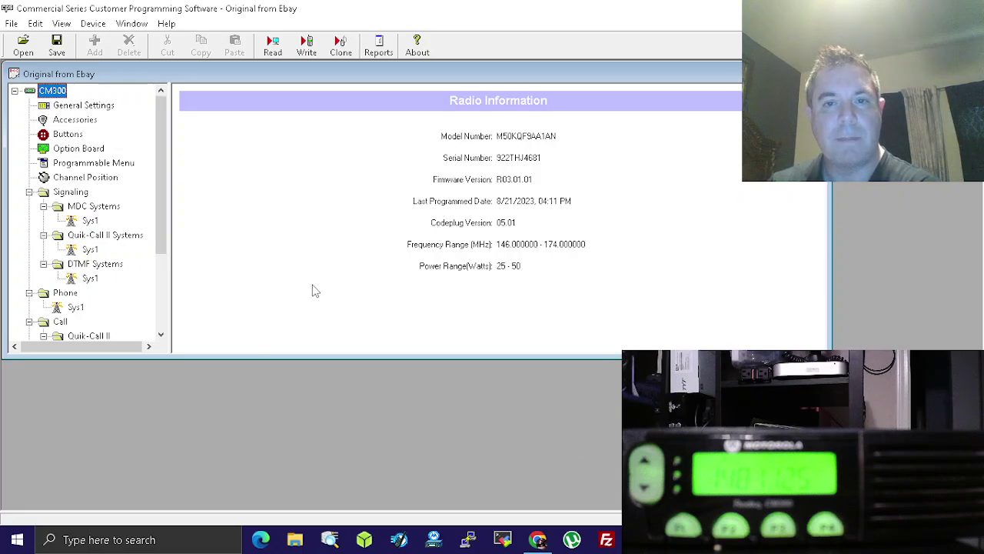
click(10, 26)
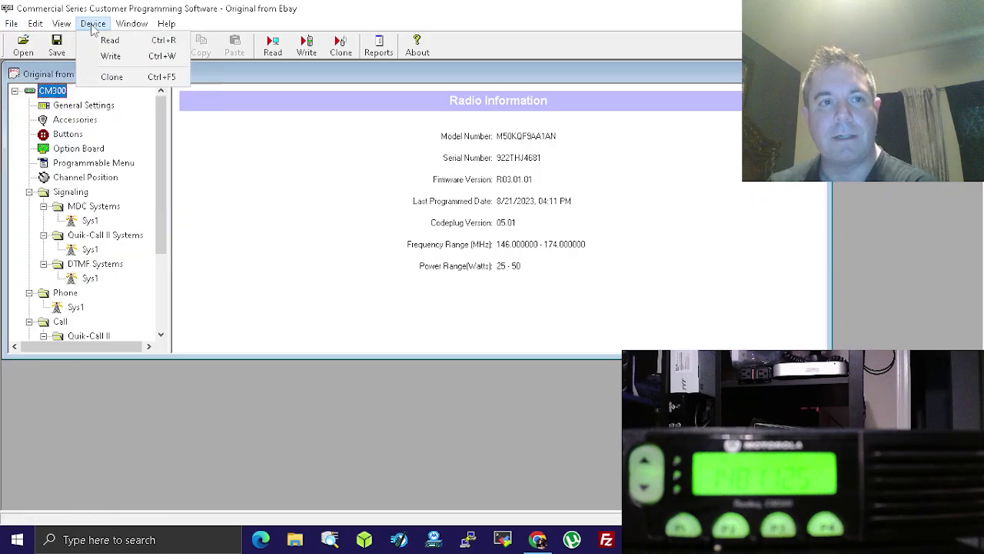
mouse_move(120, 29)
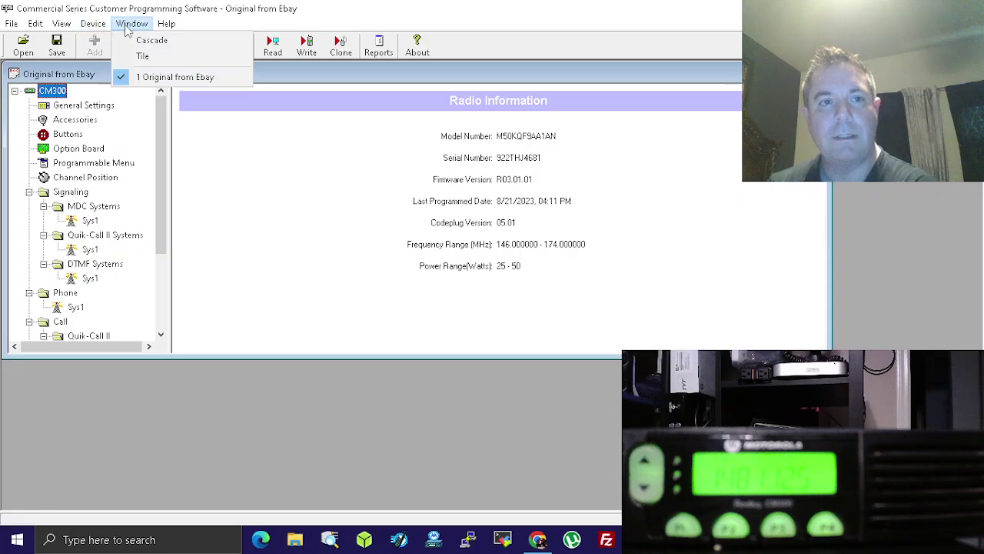
mouse_move(66, 30)
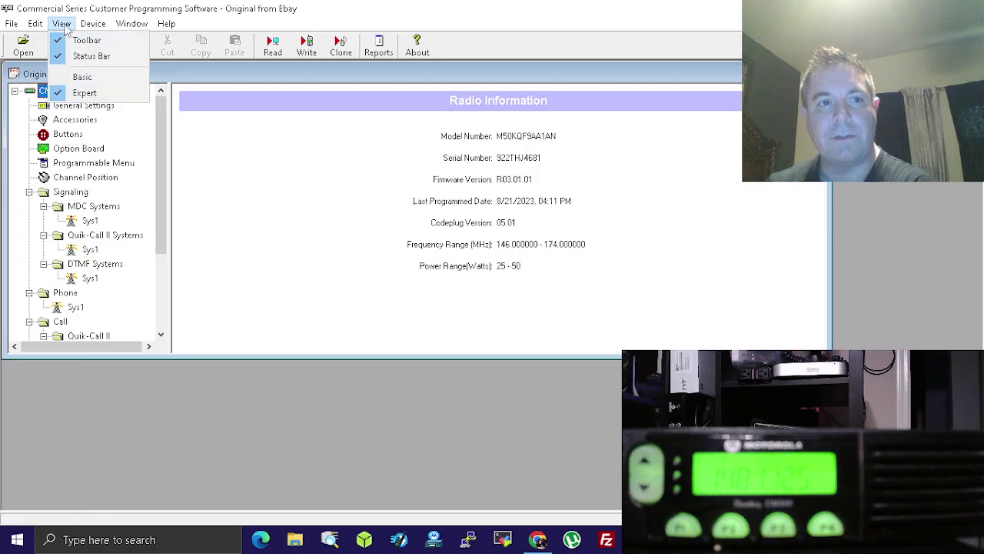
mouse_move(34, 29)
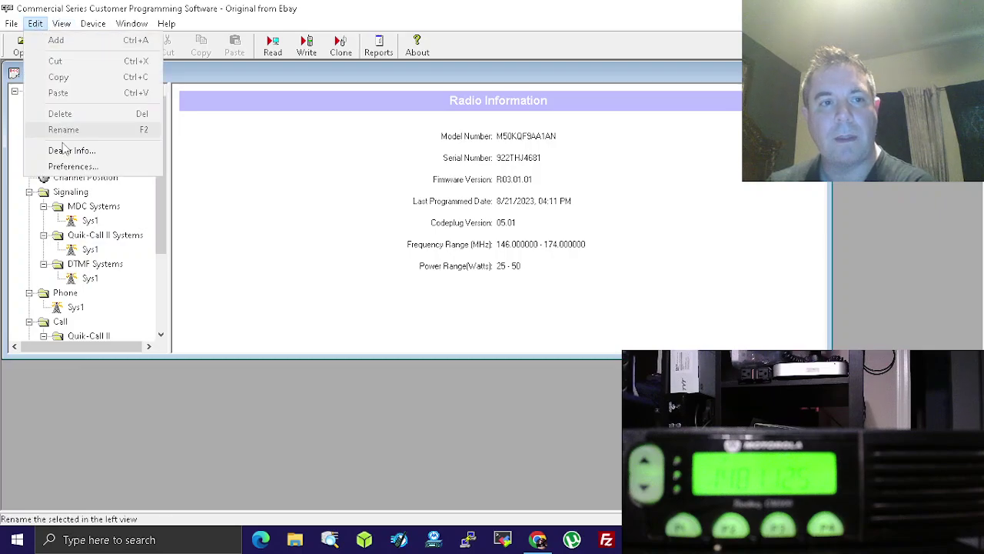
click(71, 167)
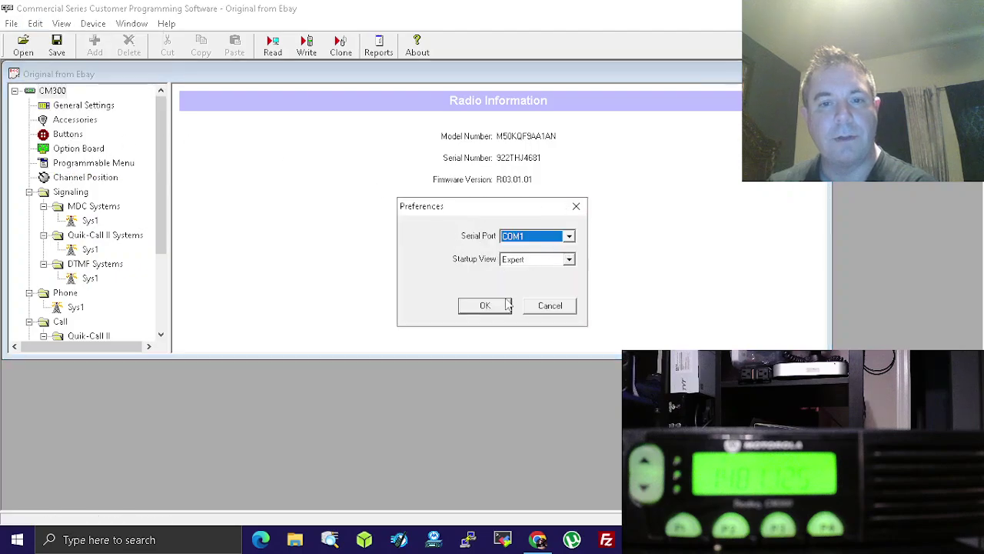
click(559, 307)
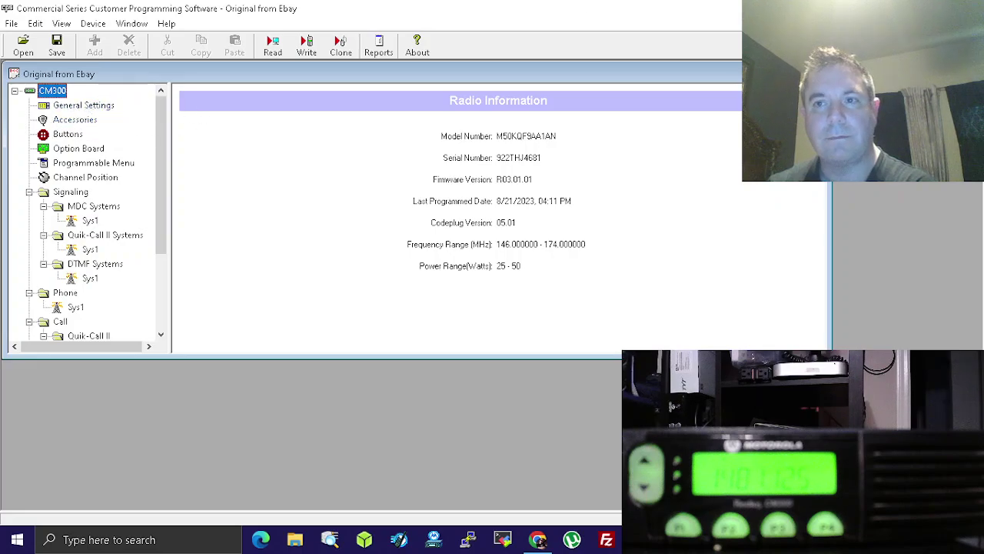
- Hide the DELL CAMERA webcam source in OBS, then minimize OBS back to the CPS
key(super+d)
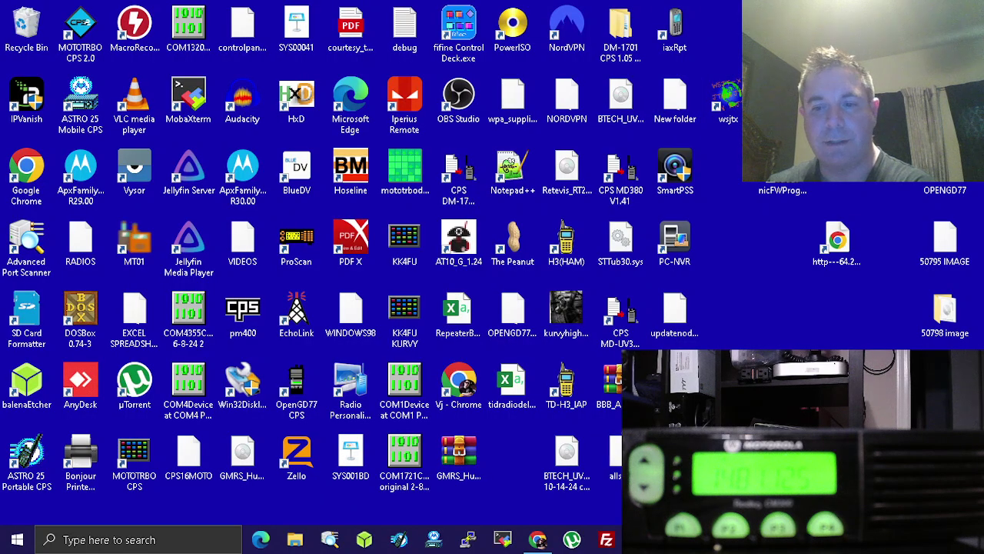
key(alt+Tab)
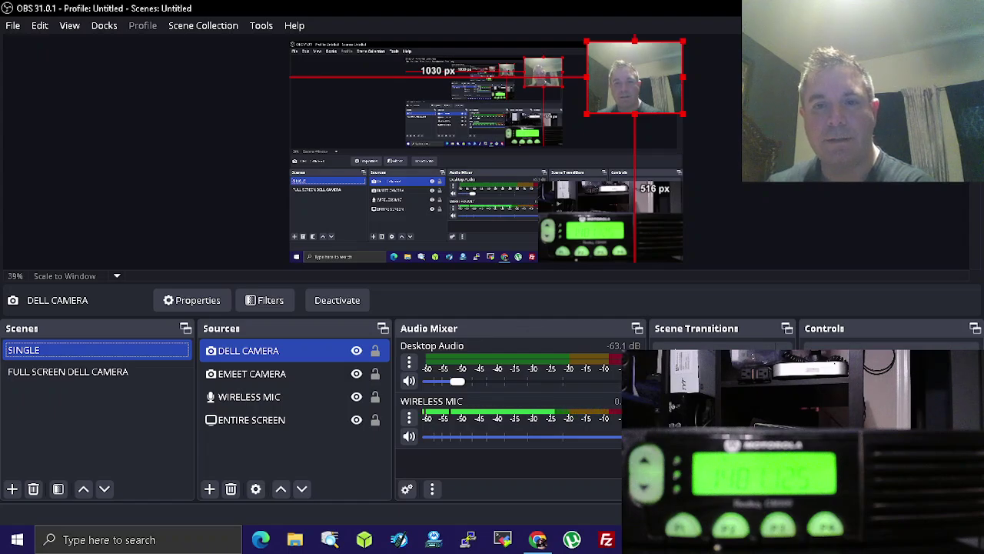
ctrl+click(319, 374)
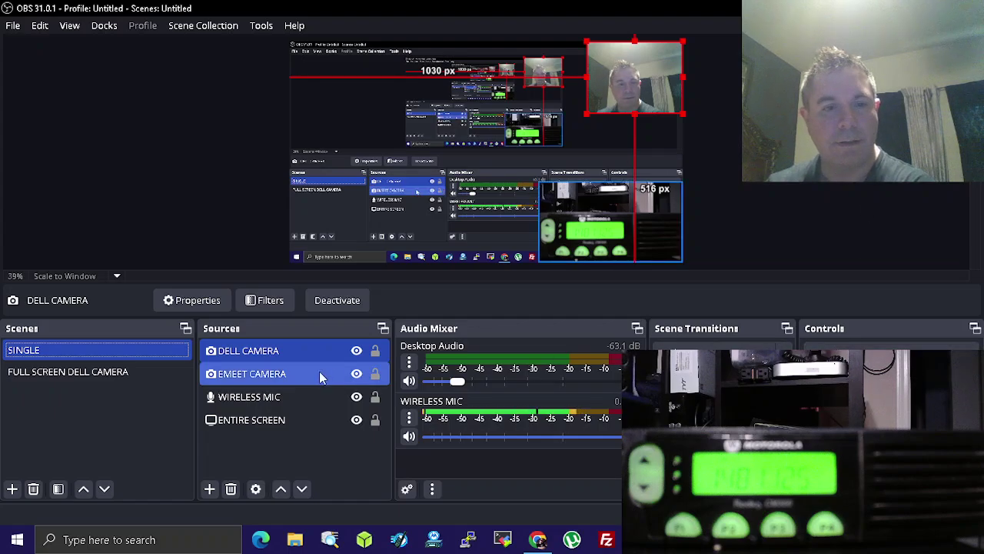
click(357, 351)
click(357, 351)
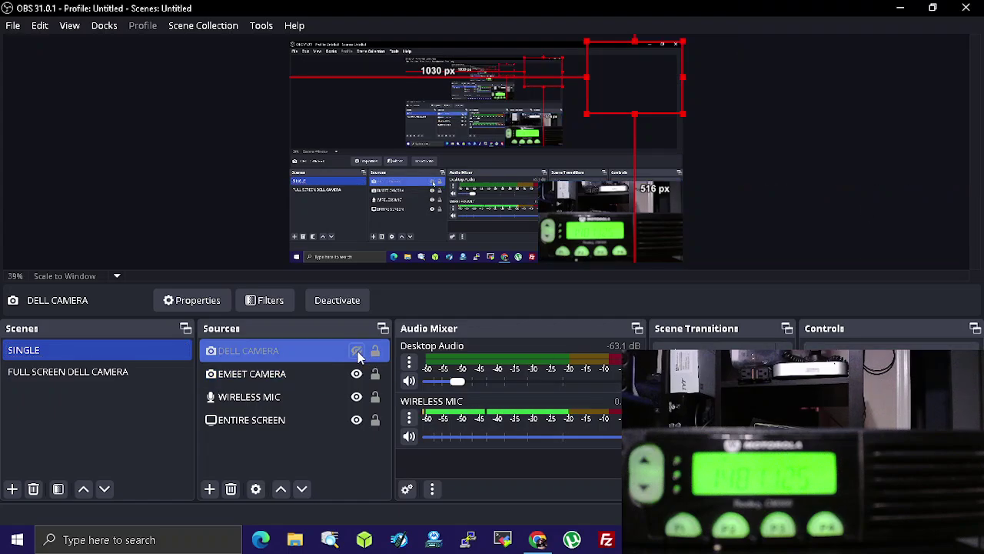
click(900, 7)
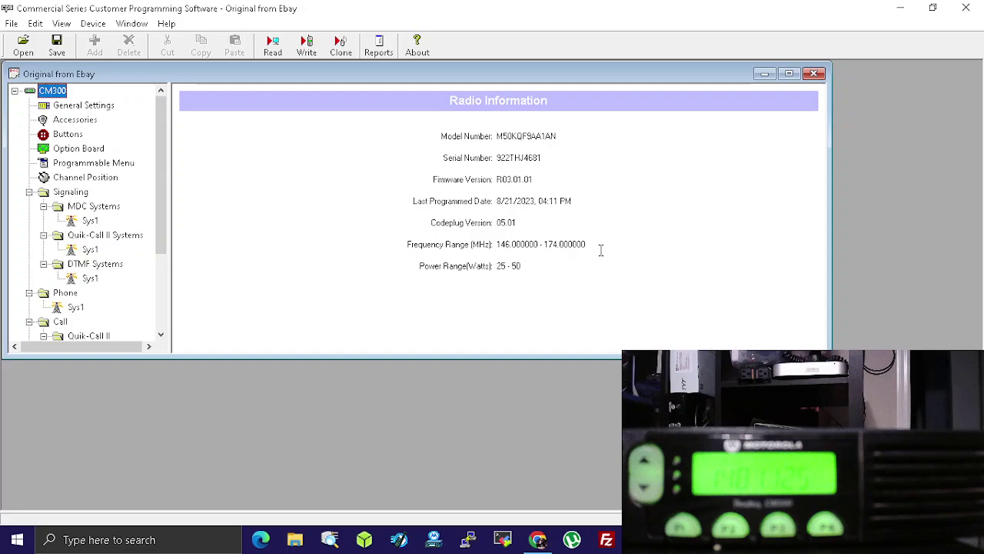
- Review General Settings, then view Accessories with 25.5 dB accessory mic gain and Filtered Audio
click(85, 106)
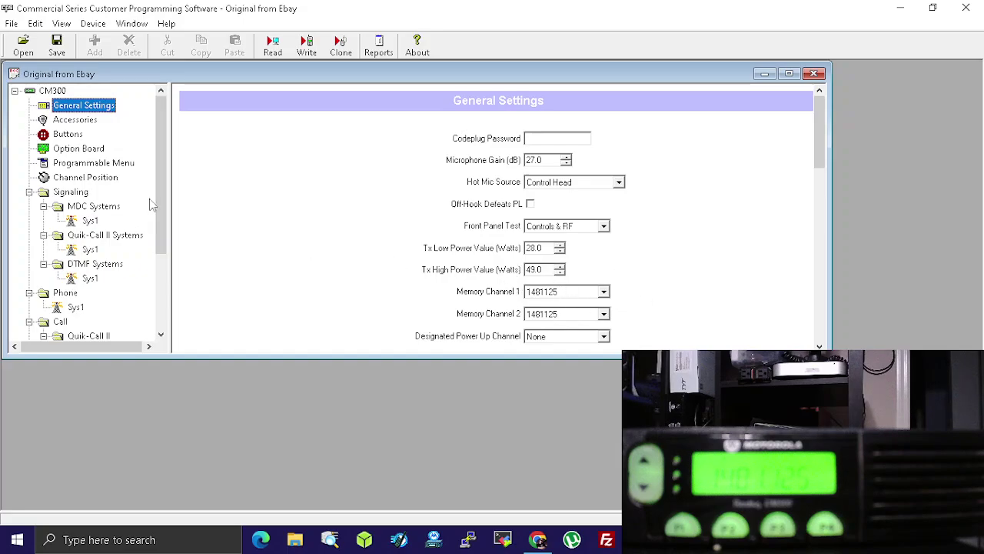
click(84, 122)
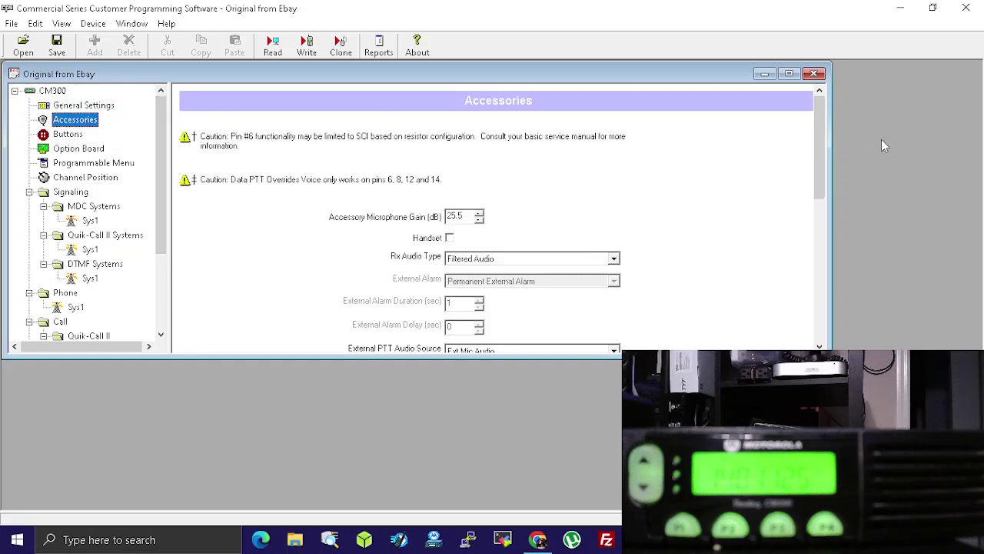
mouse_move(819, 117)
mouse_down()
mouse_move(821, 249)
mouse_move(819, 100)
mouse_up()
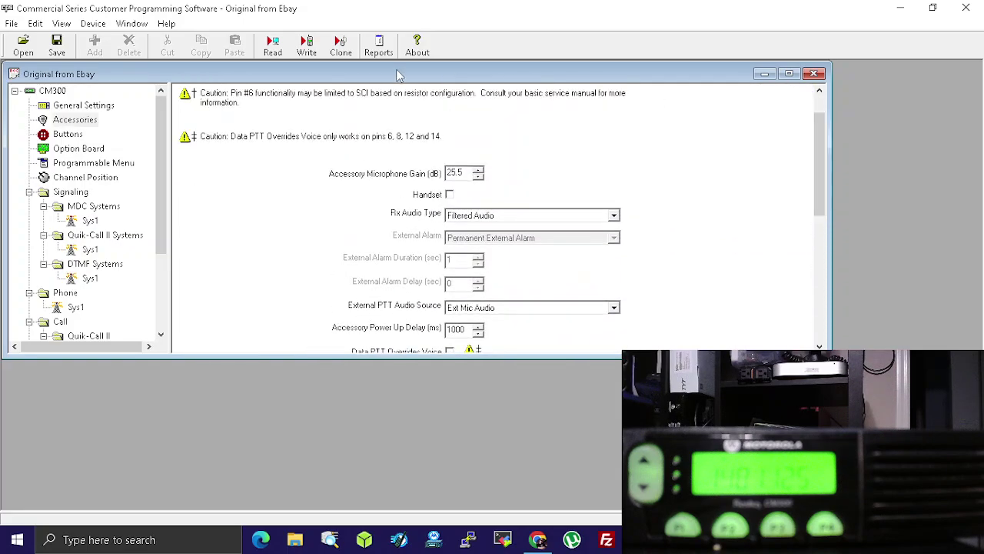
- On the maximized Buttons page, set Front Buttons 1 and 2 short press to Revert Memory Channel 1 and 2
click(77, 135)
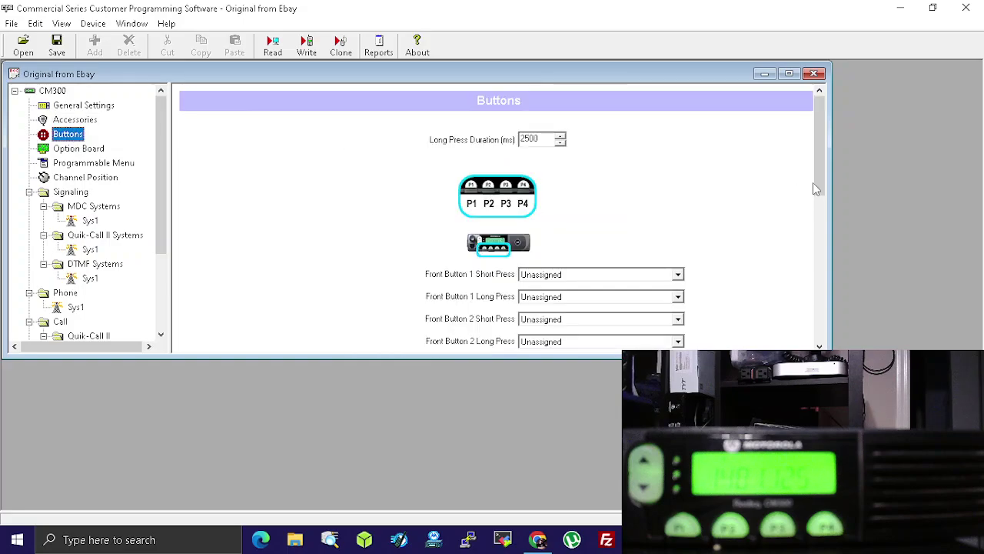
scroll(524, 231, down, 2)
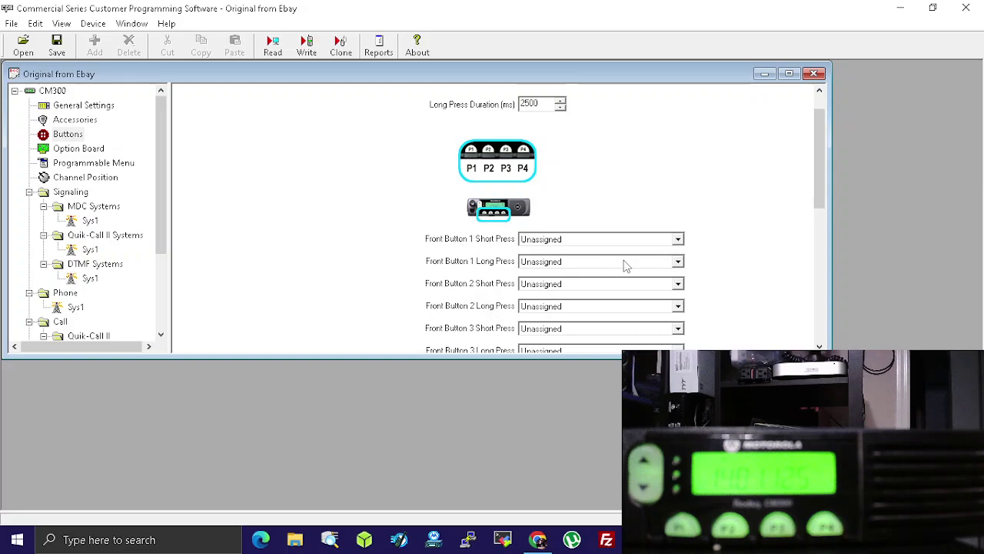
click(789, 73)
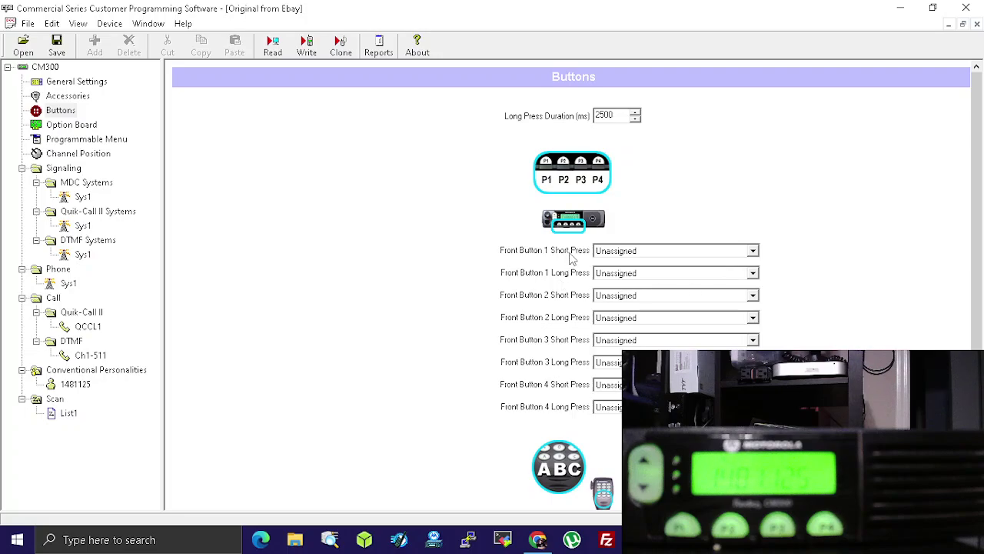
click(754, 252)
drag(757, 306, 757, 282)
click(679, 283)
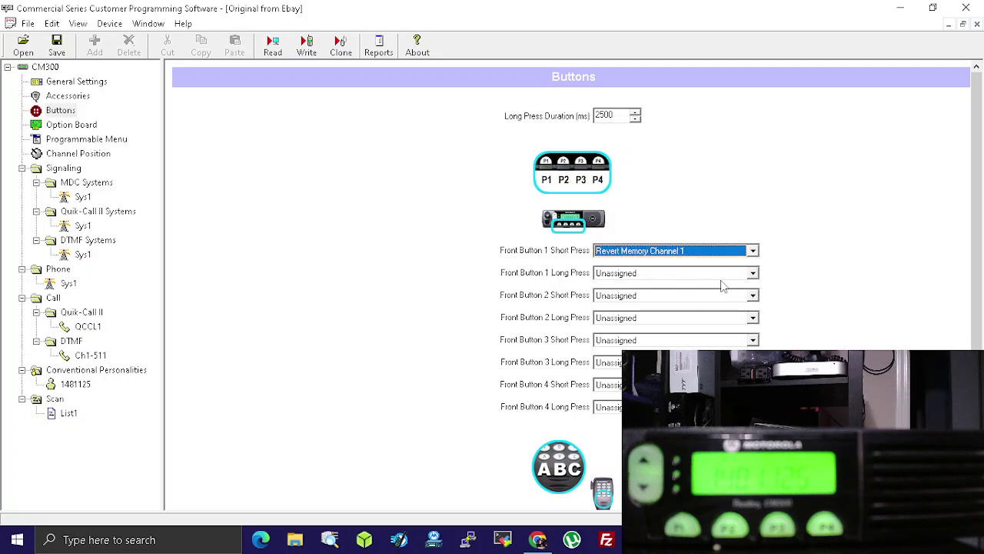
click(755, 296)
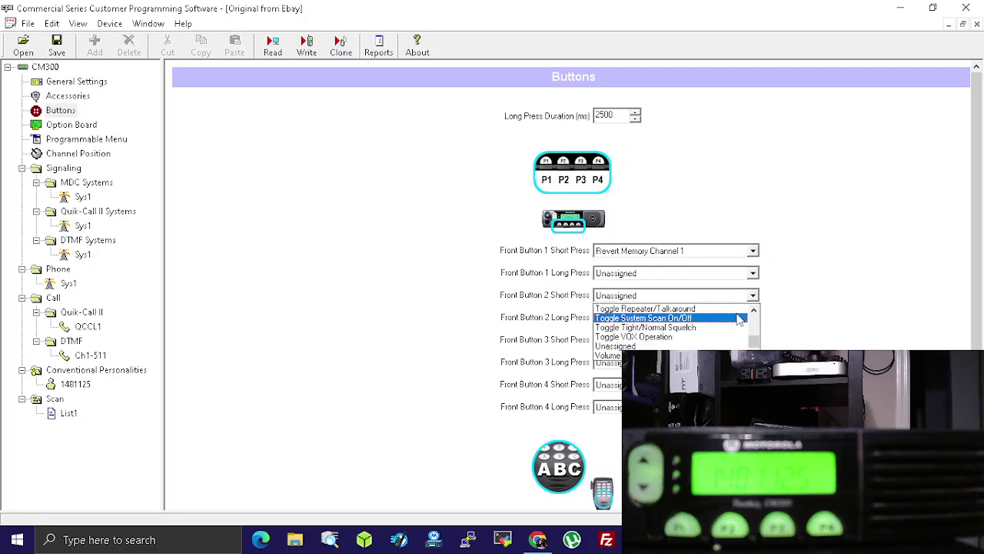
drag(756, 345, 755, 326)
click(681, 338)
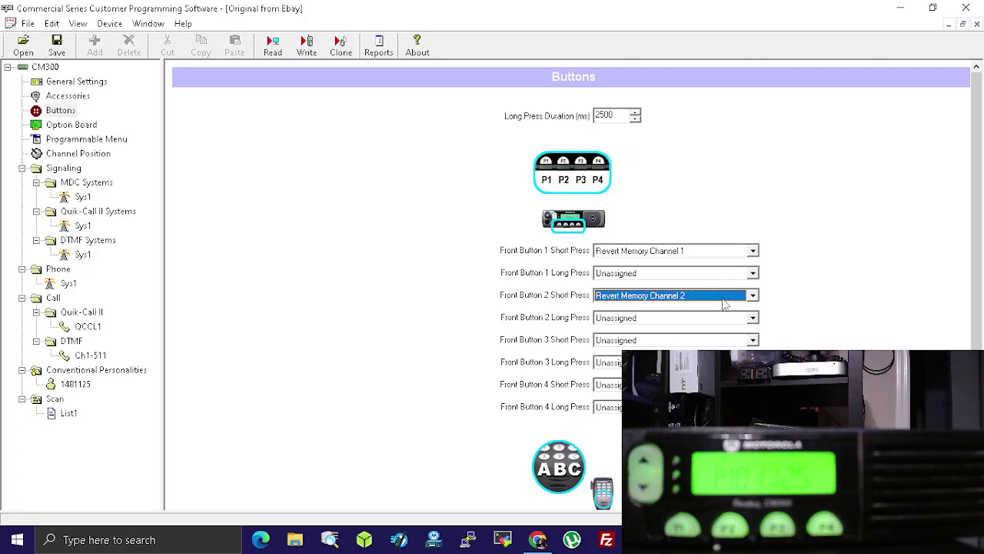
- Set Front Button 3 short press to Toggle High/Low Power and Button 4 to Scan List
click(753, 340)
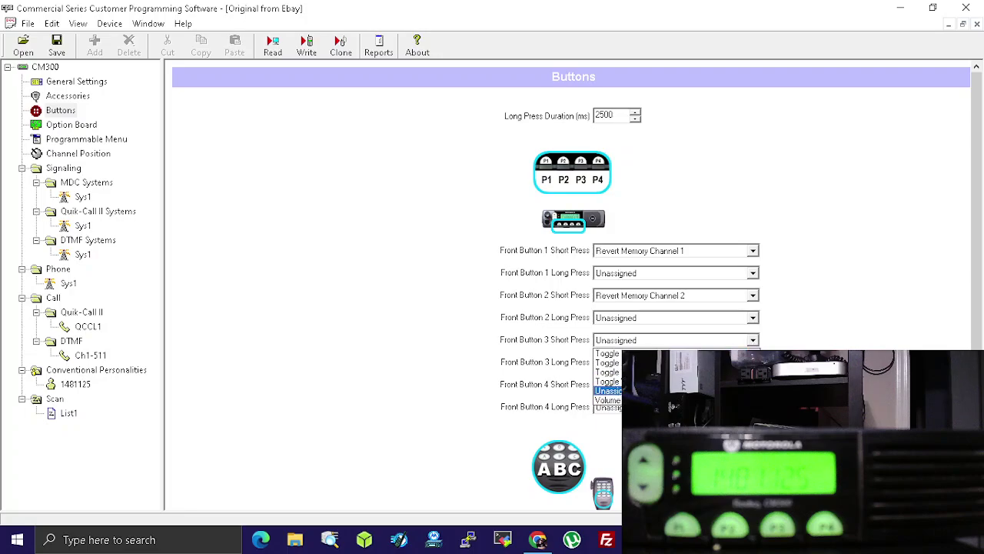
scroll(607, 377, up, 1)
click(676, 354)
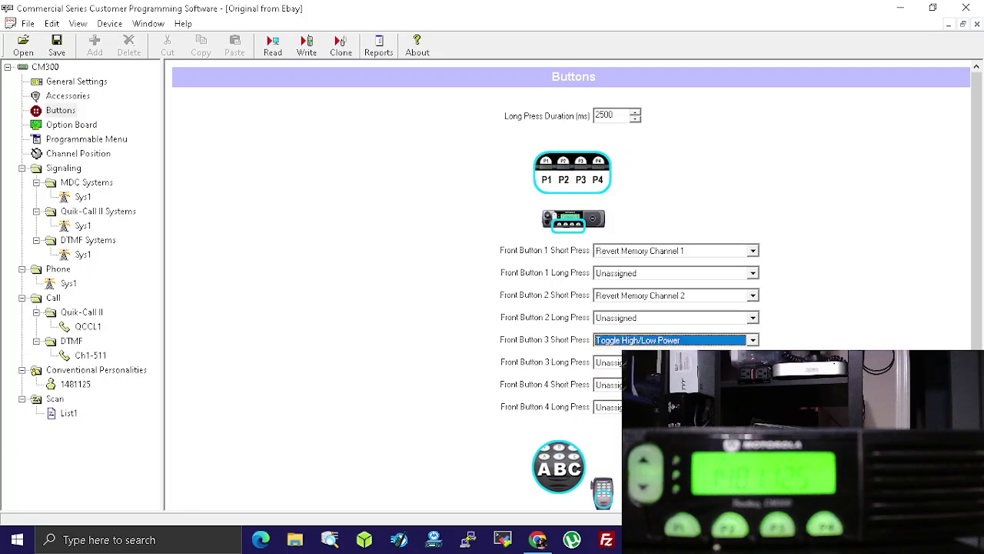
click(753, 385)
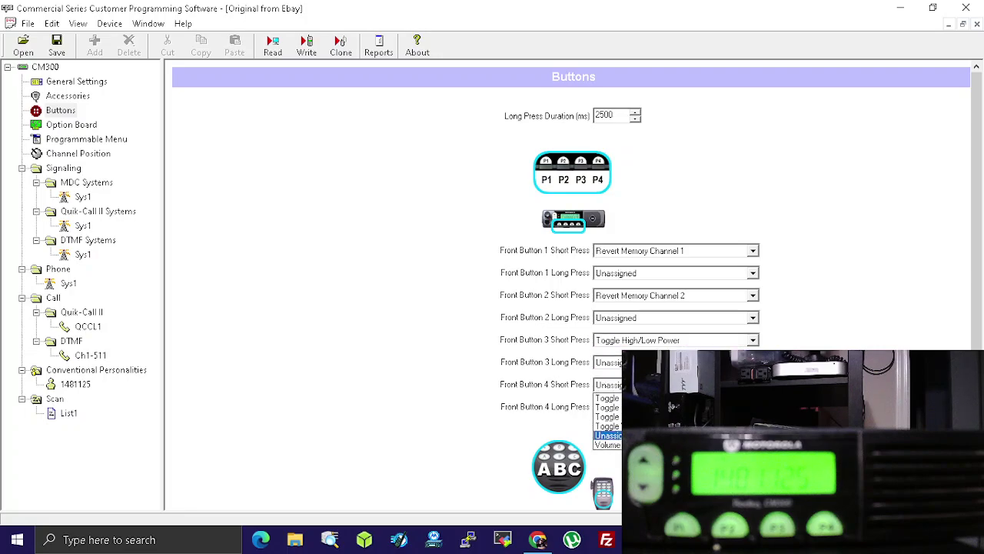
scroll(607, 422, up, 1)
scroll(607, 422, up, 1)
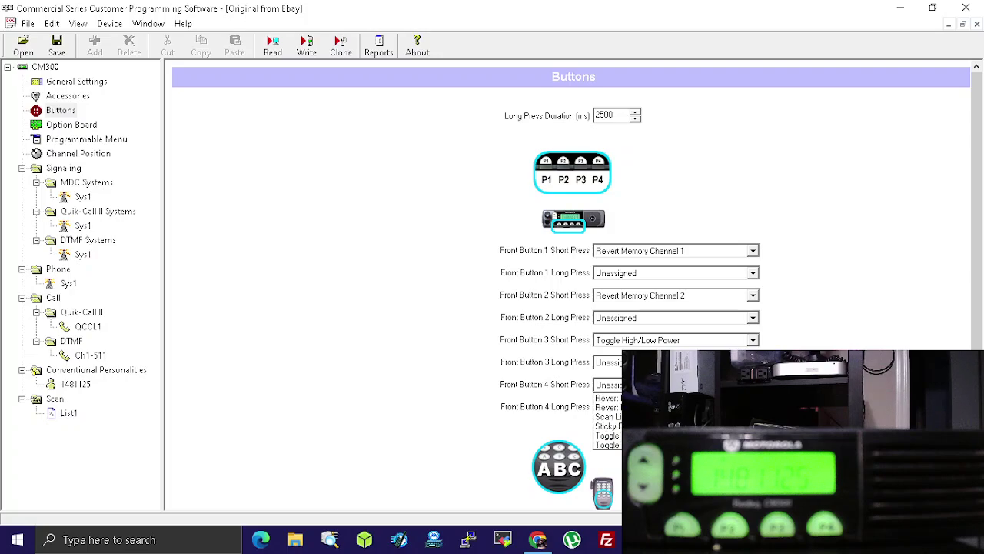
click(608, 416)
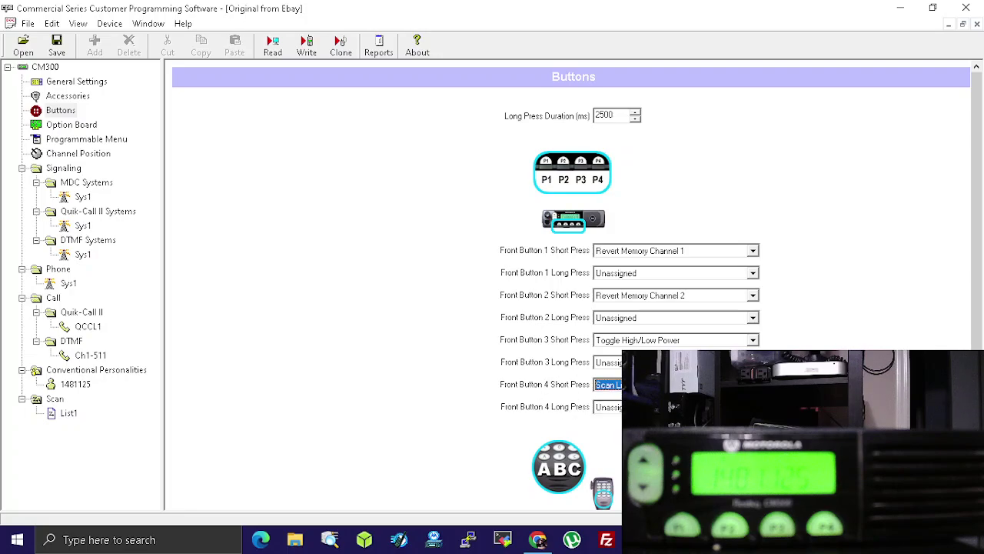
- Leave Front Button 4 long press unassigned and keep its short press as Scan List
click(608, 407)
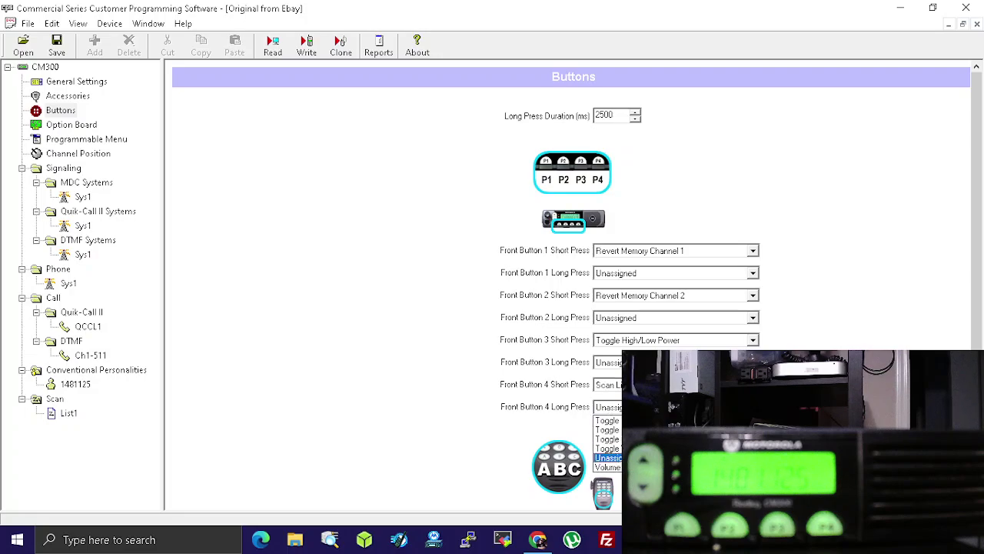
scroll(608, 444, up, 2)
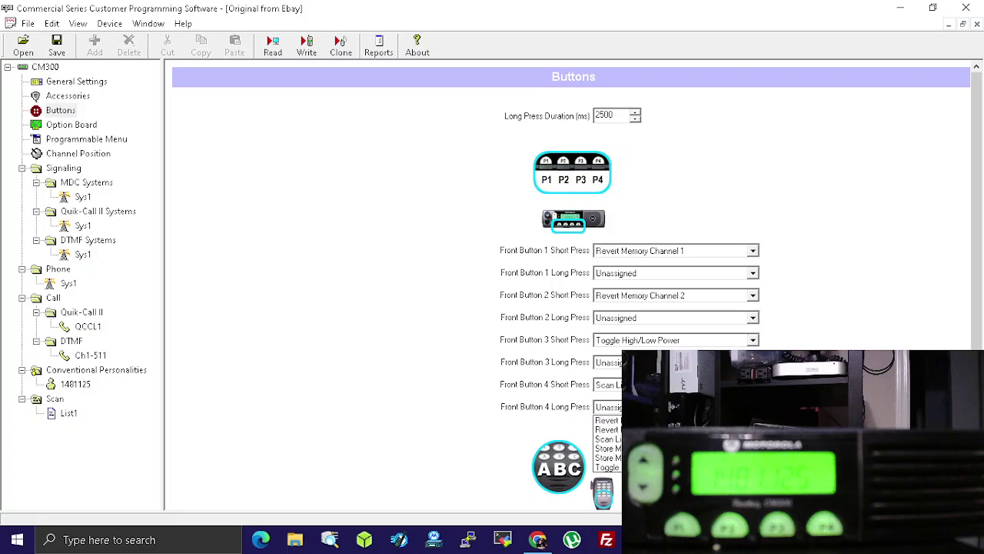
scroll(608, 444, up, 1)
click(608, 444)
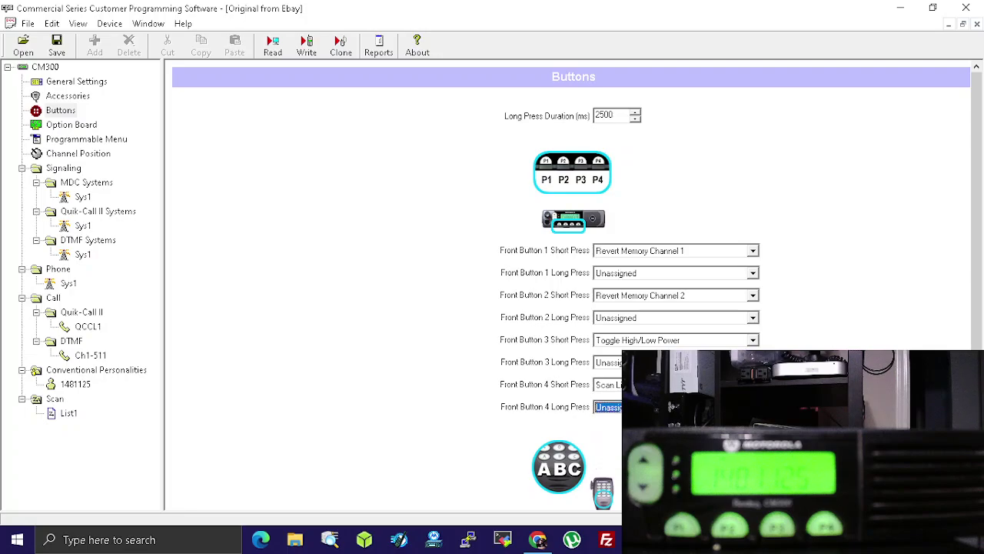
click(608, 384)
scroll(608, 422, up, 2)
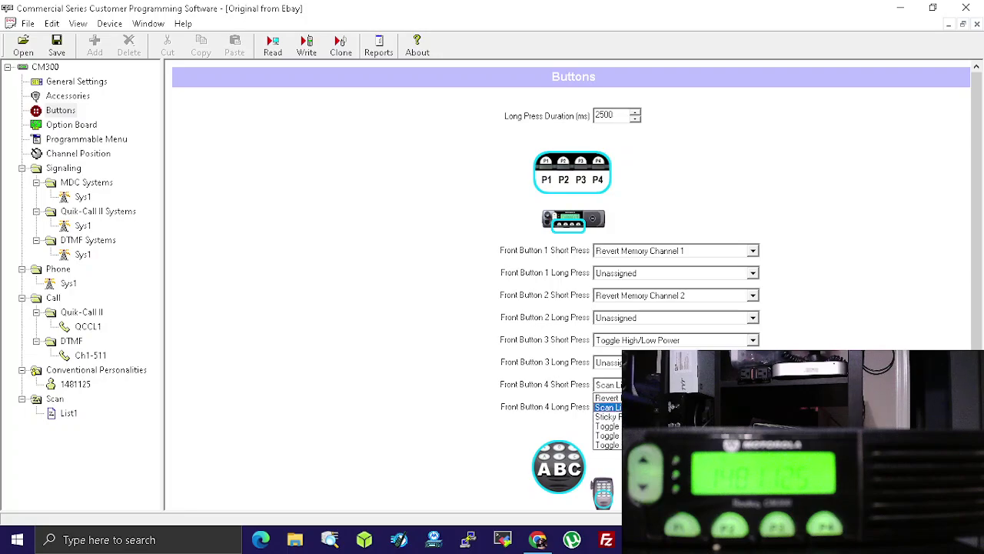
key(Return)
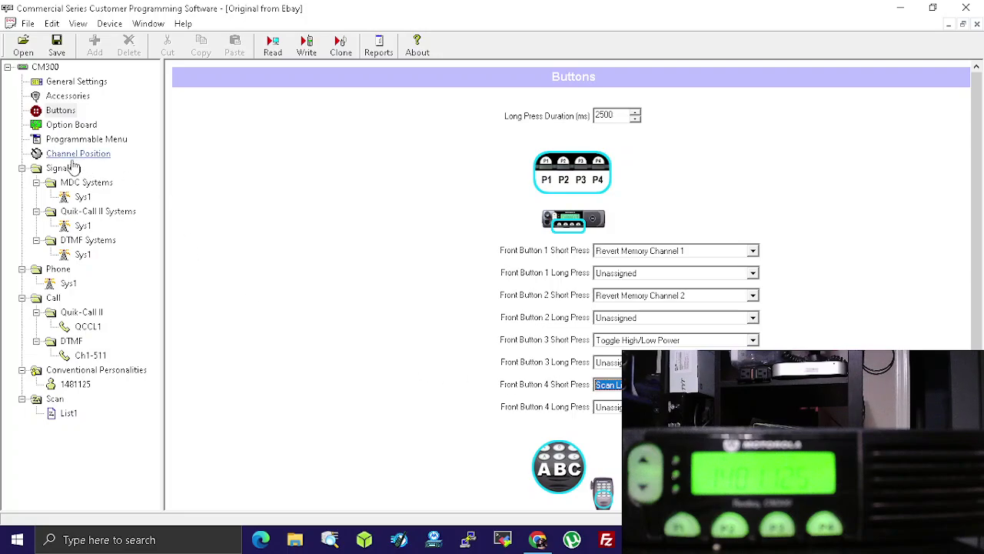
- Add Scan and Talkaround to the Programmable Menu and lower the time-out timer to 1
click(89, 142)
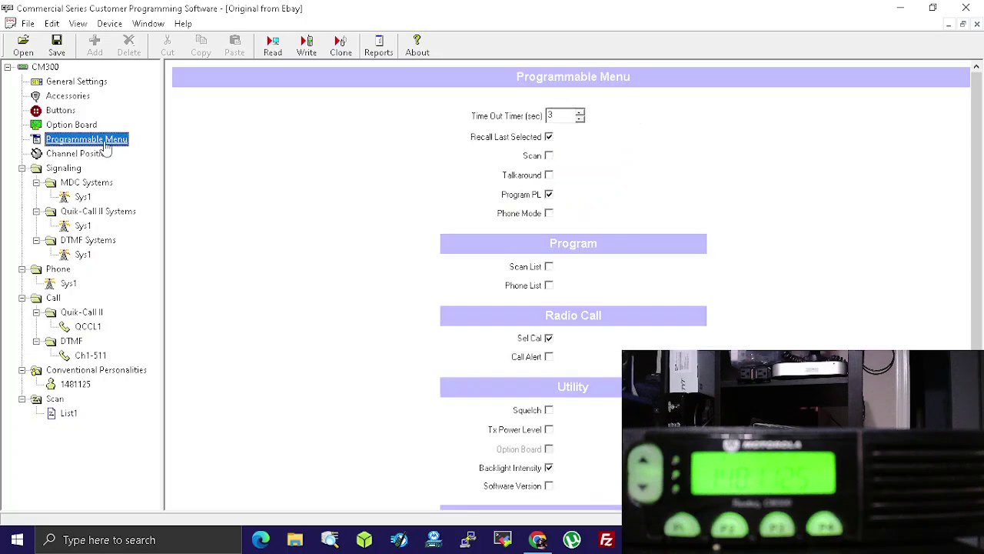
click(549, 156)
click(549, 176)
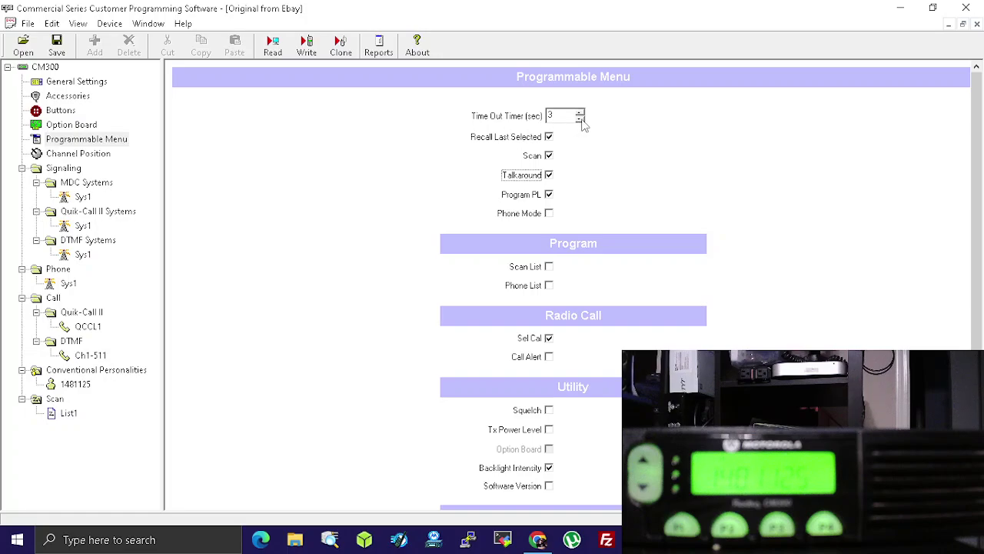
click(580, 120)
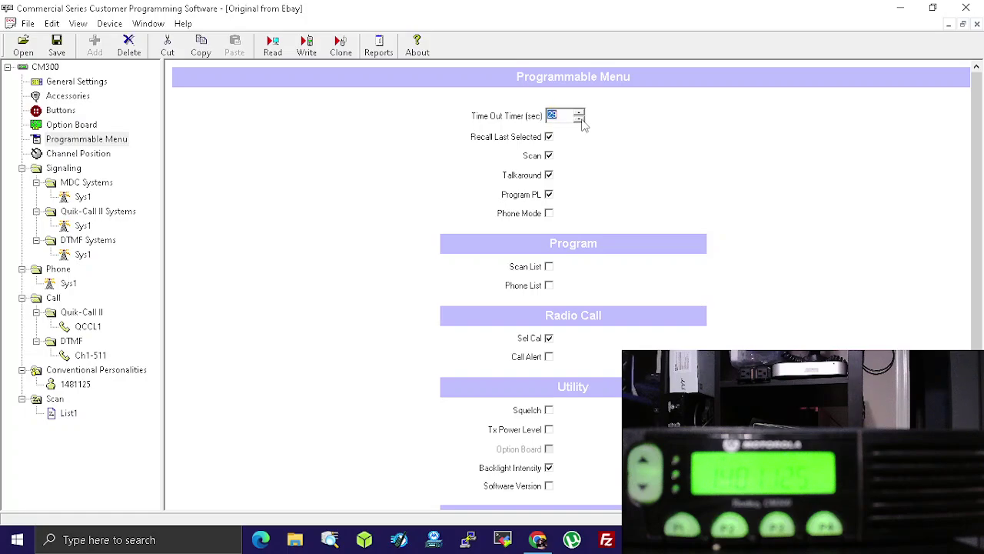
click(580, 120)
click(581, 120)
- Add Scan List, Squelch, Tx Power Level and Alert On/Off to the programmable menu
click(550, 267)
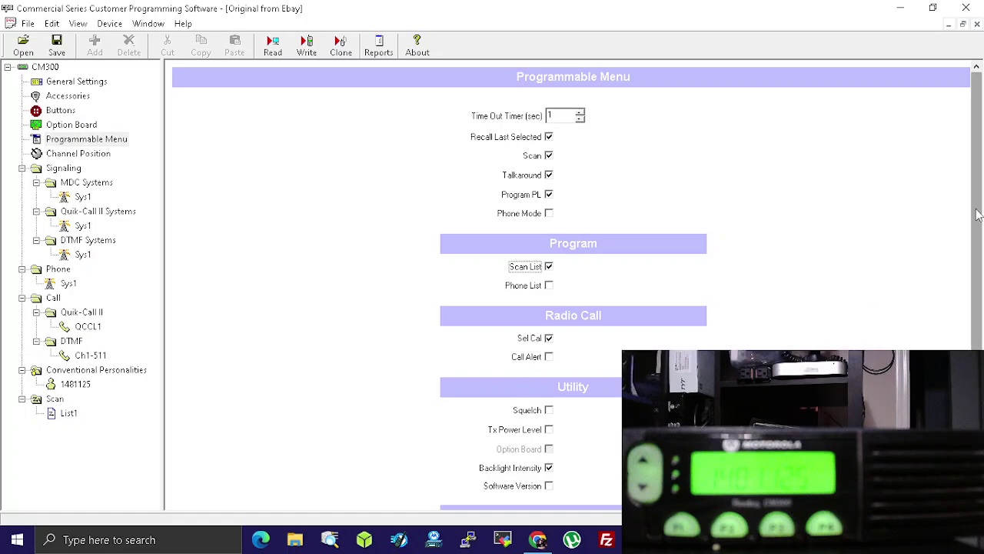
scroll(982, 324, down, 3)
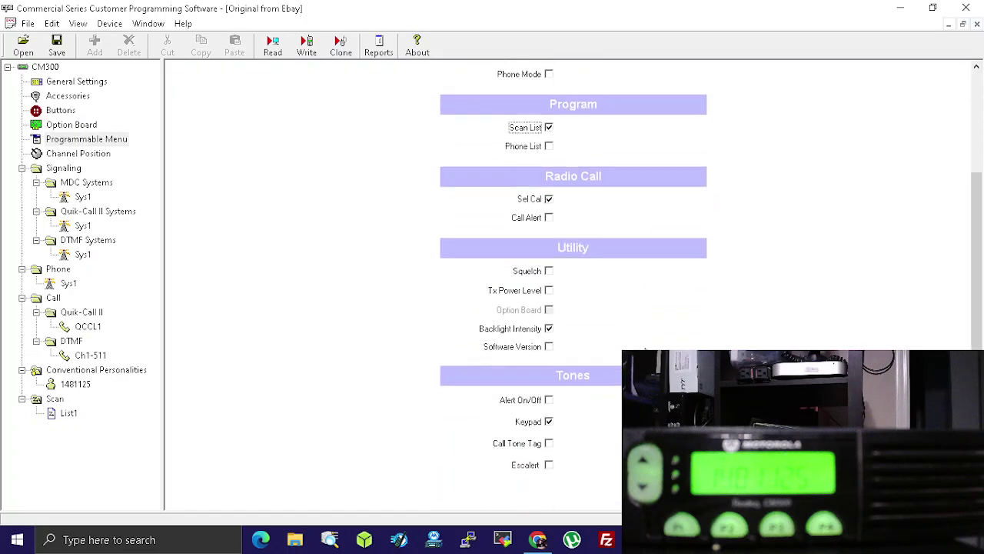
click(549, 271)
click(549, 291)
click(550, 400)
click(86, 139)
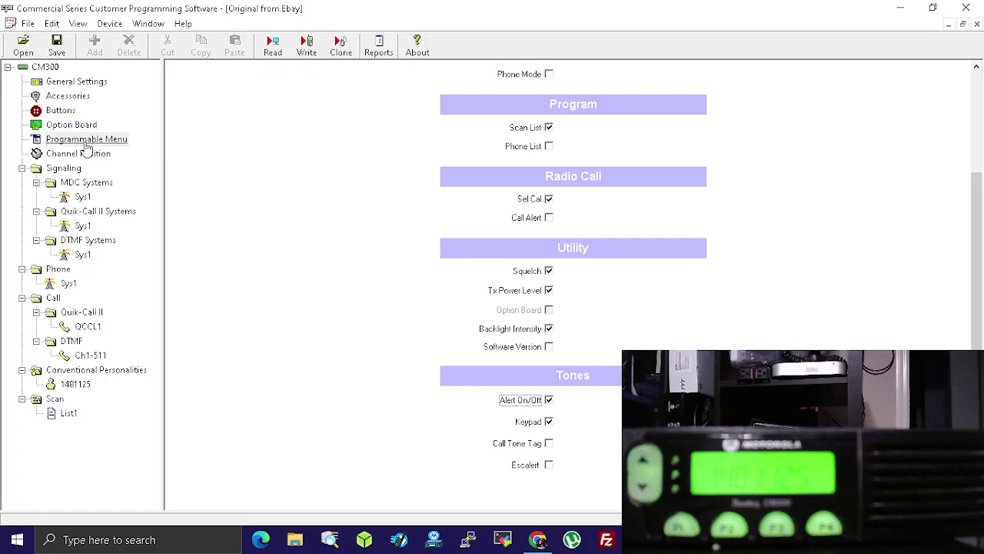
- Open MDC system Sys1, enter primary ID 0715 and choose Post Only as PTT ID type
click(79, 125)
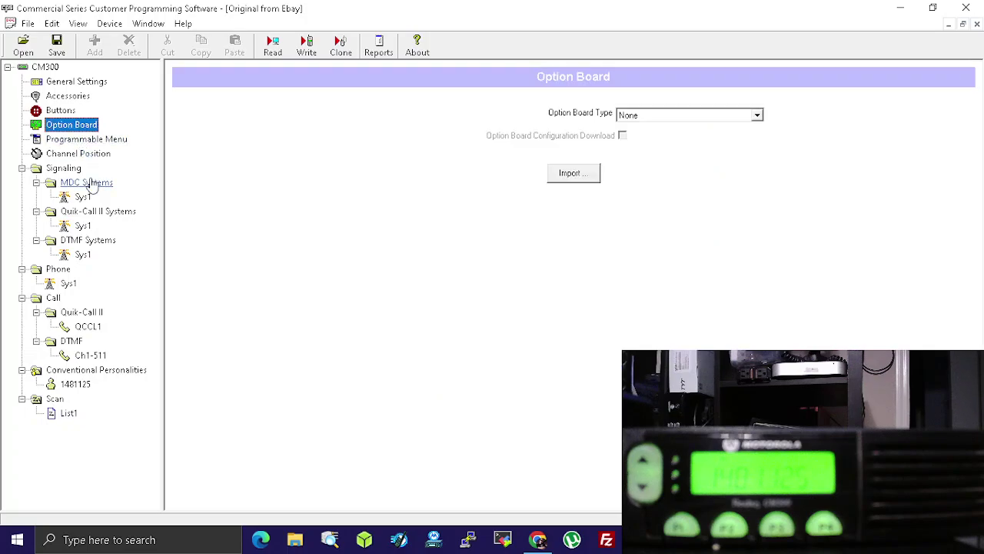
click(86, 183)
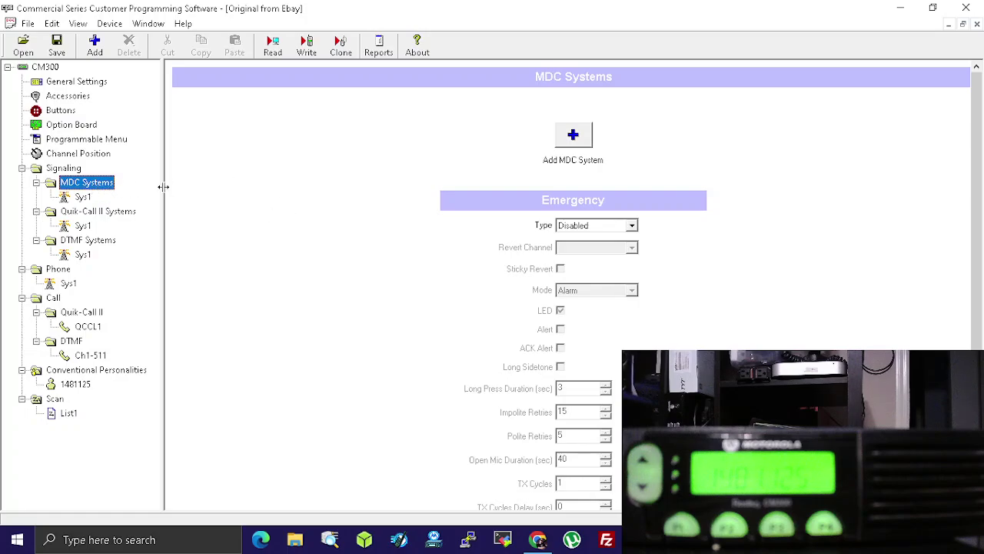
mouse_move(975, 116)
mouse_down()
mouse_move(975, 158)
mouse_move(975, 128)
mouse_up()
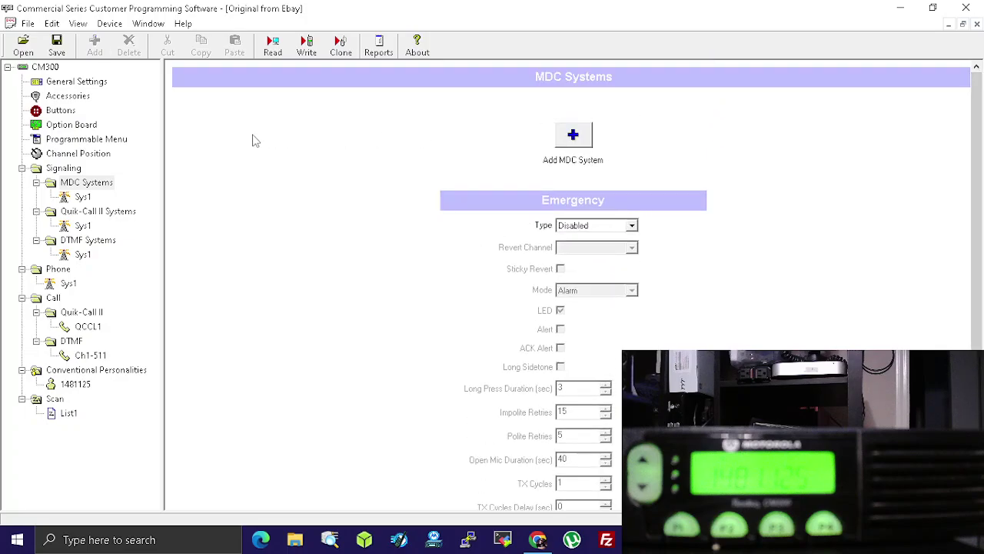
click(82, 197)
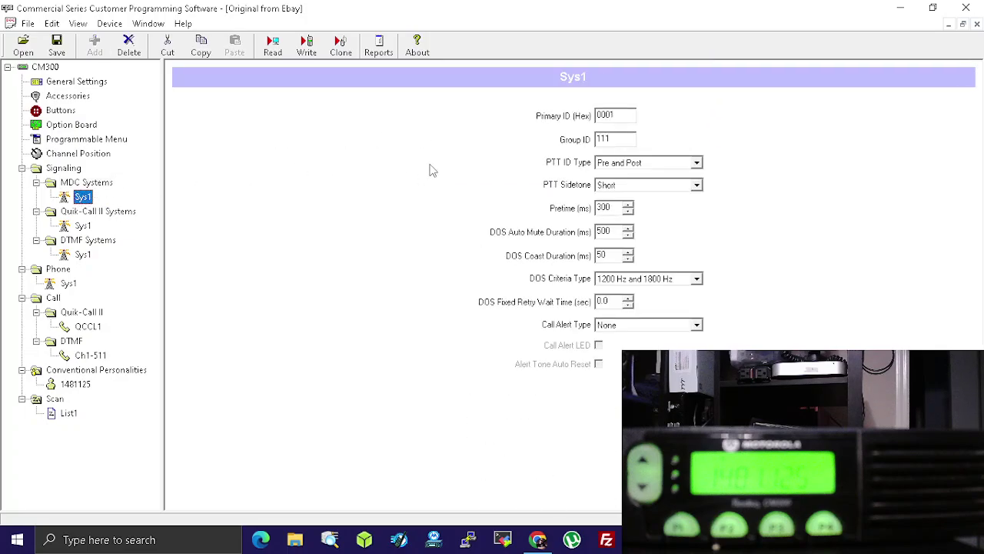
click(623, 116)
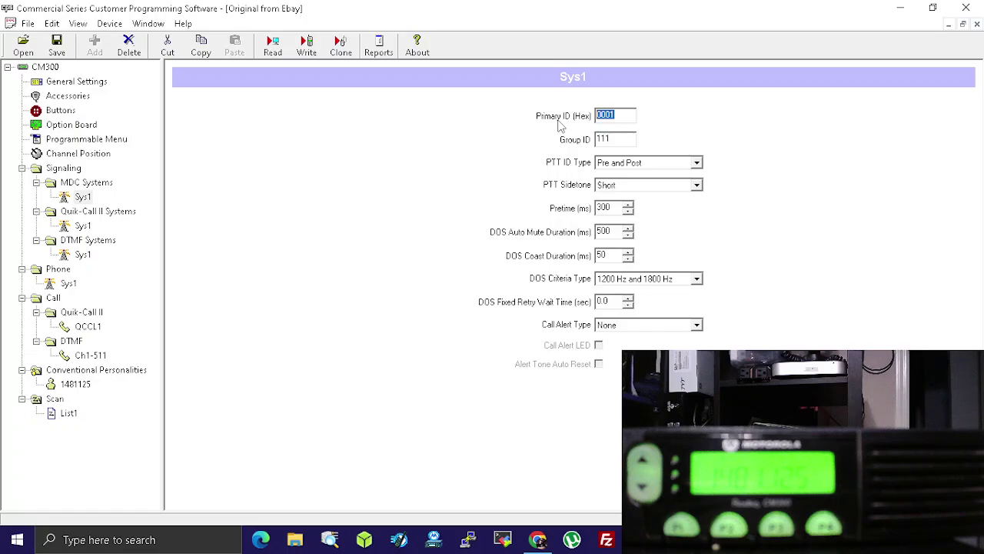
text(0)
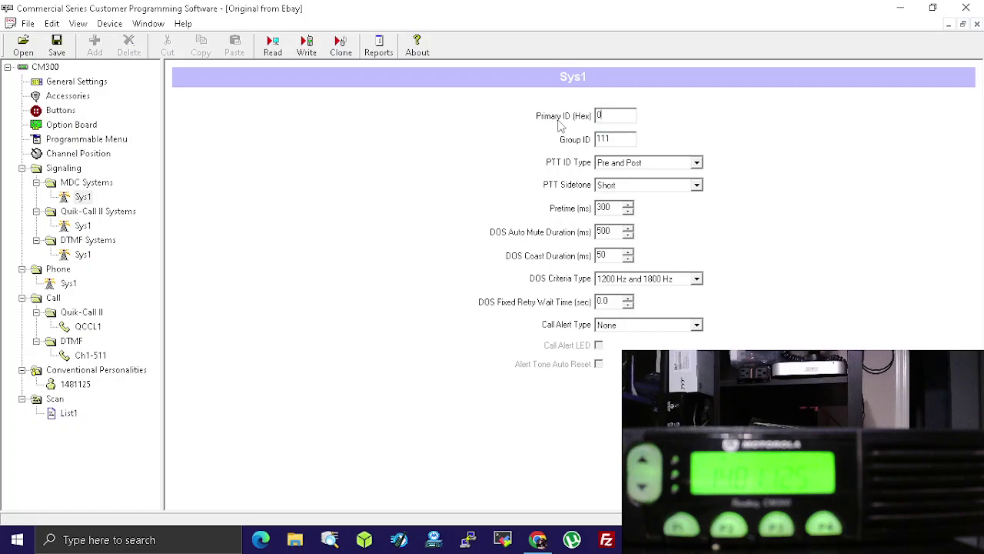
text(715)
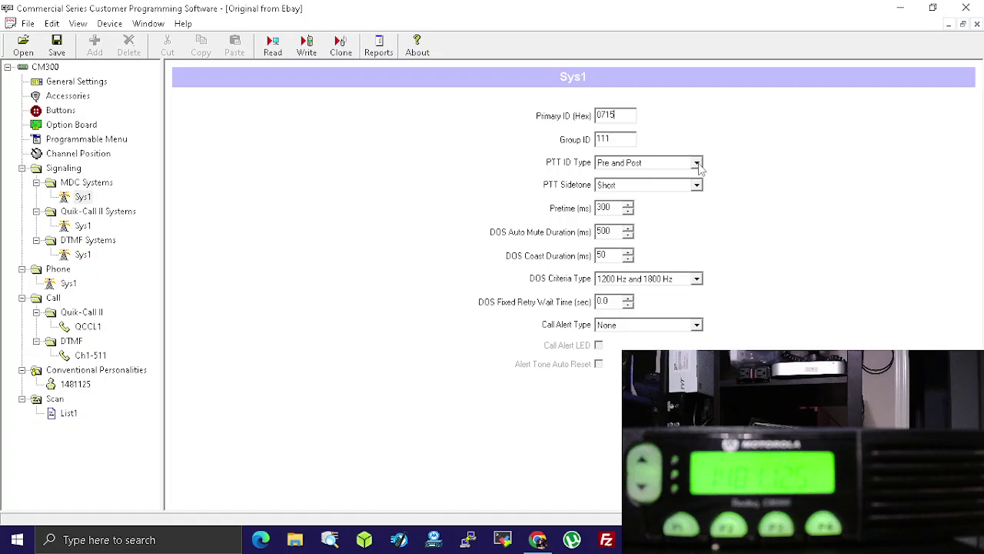
click(698, 163)
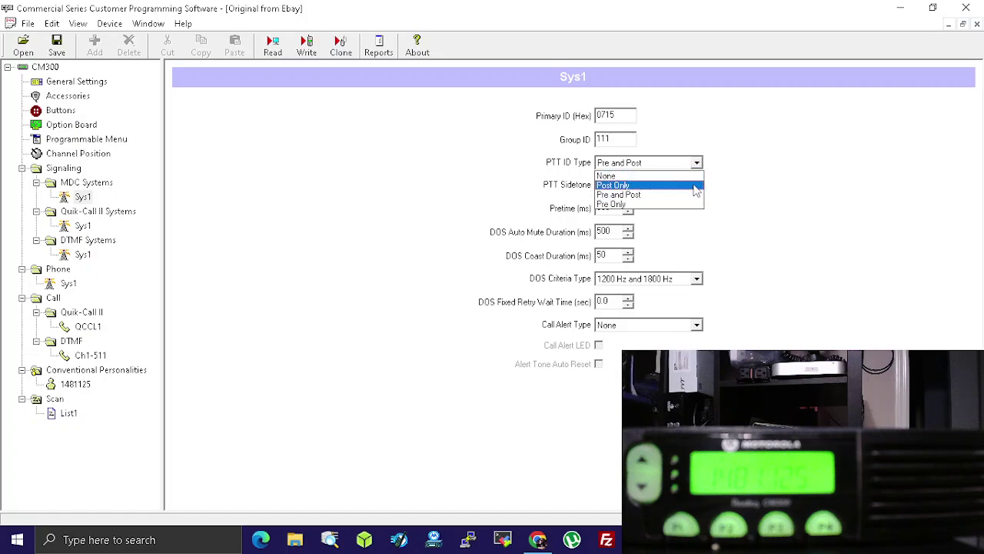
click(694, 186)
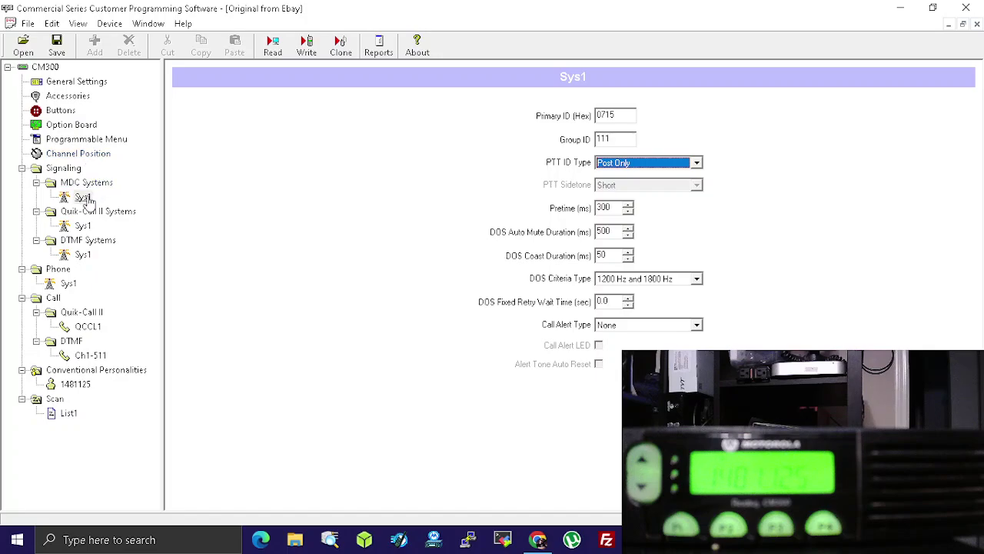
- Browse the MDC Sys1, phone, call and Quik-Call II pages, ending on Conventional Personalities
click(84, 198)
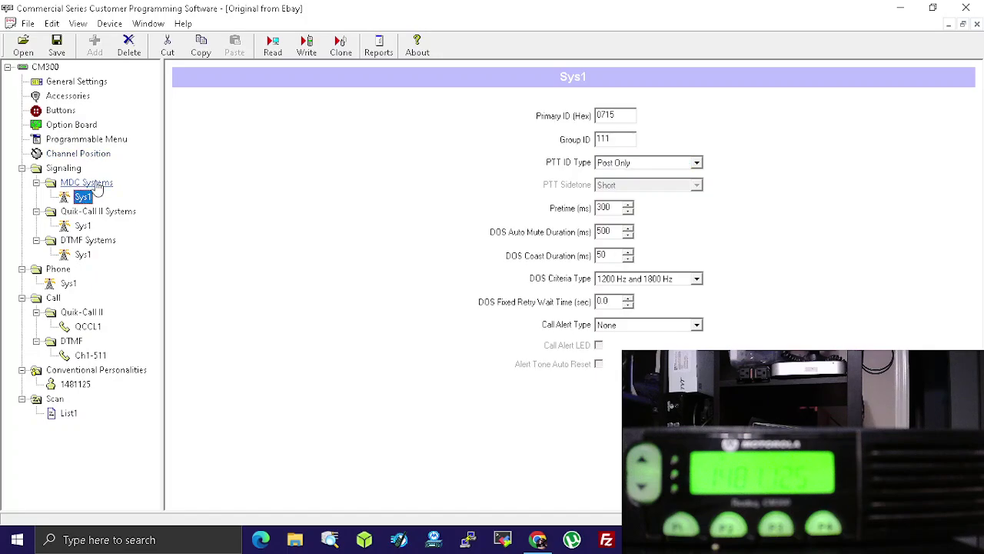
click(95, 185)
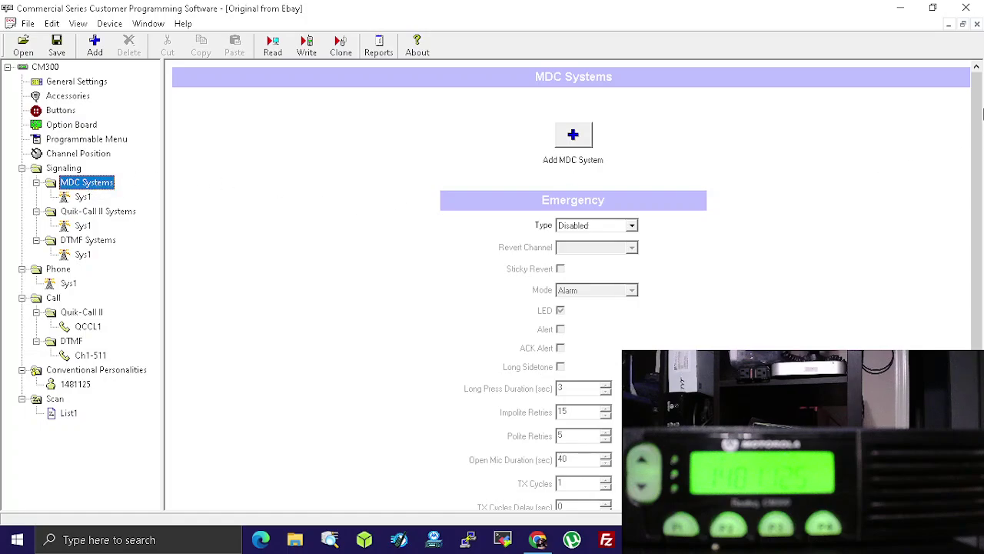
drag(979, 77, 867, 65)
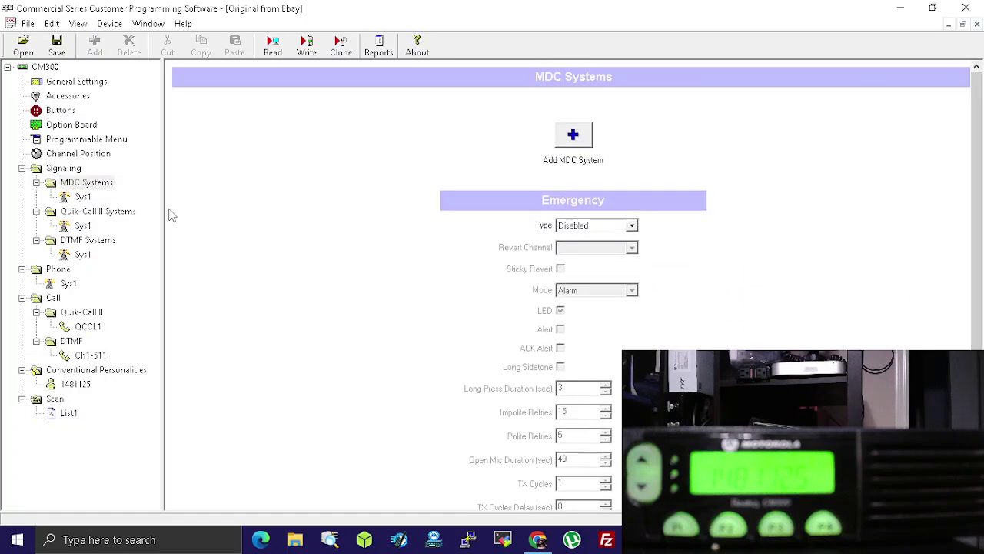
click(83, 197)
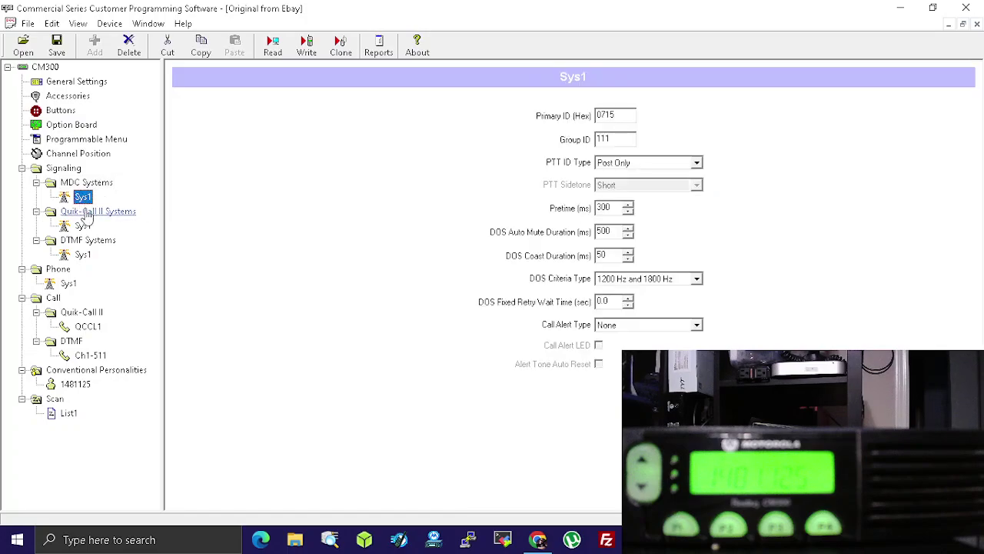
click(68, 284)
click(59, 270)
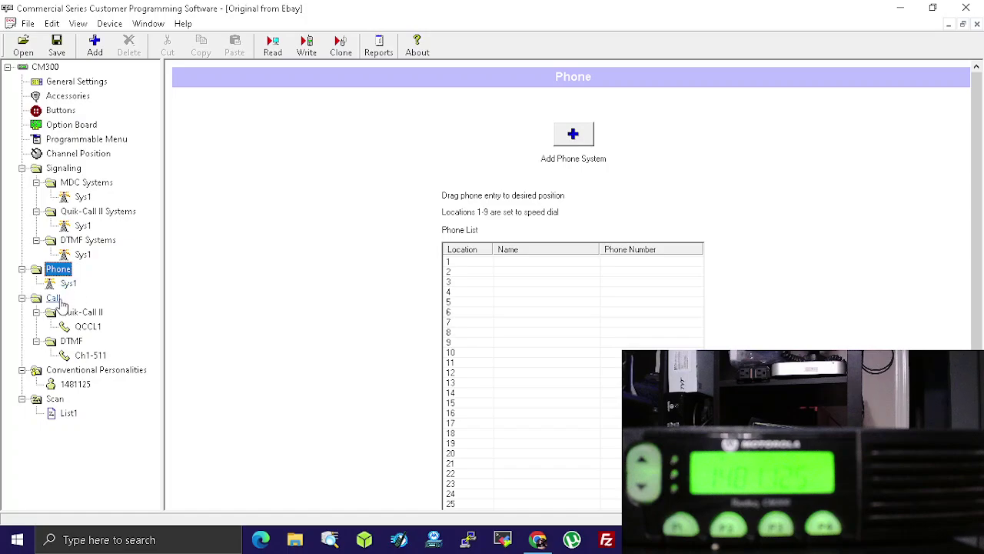
click(54, 298)
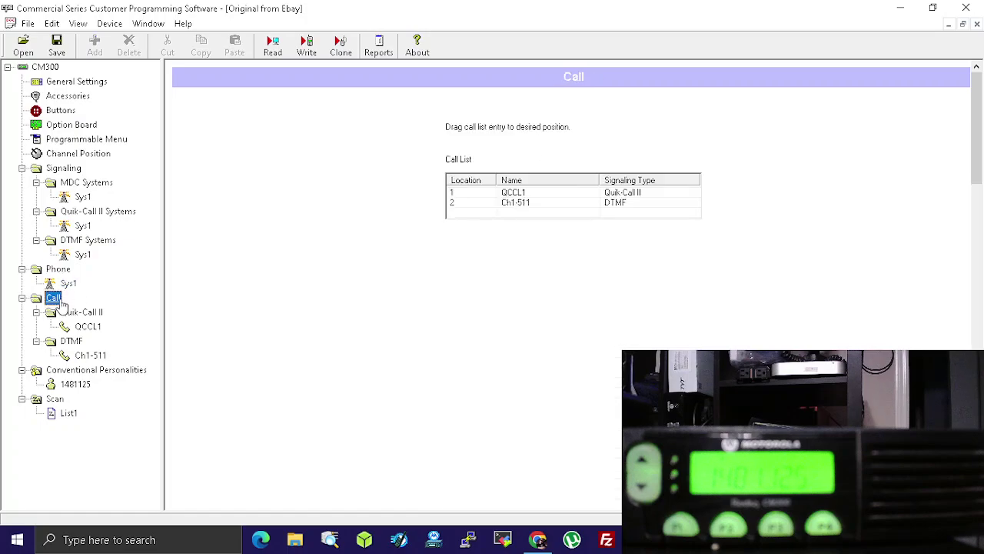
click(81, 312)
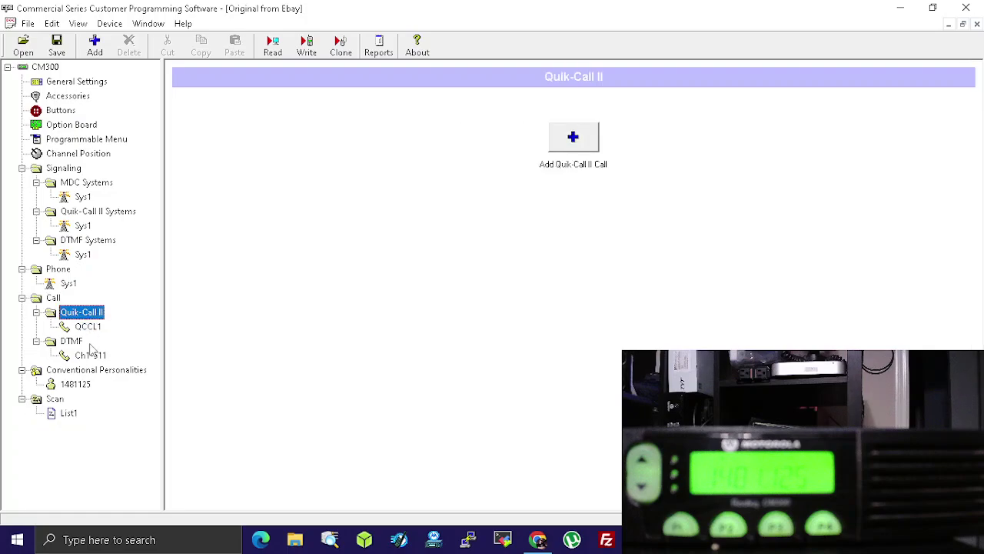
click(85, 370)
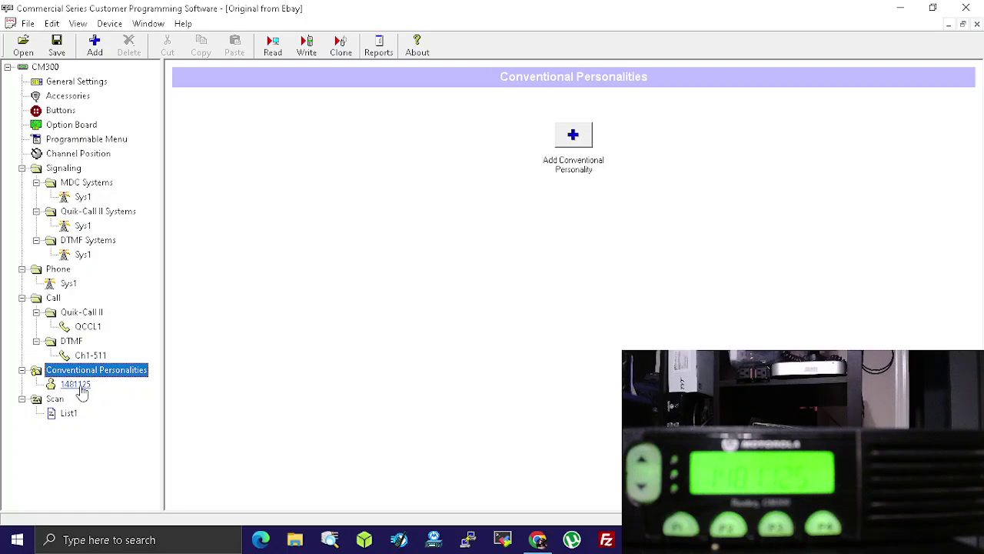
- Rename personality 1481125 under Conventional Personalities to CHAN 1 and reselect it
click(80, 387)
right_click(80, 388)
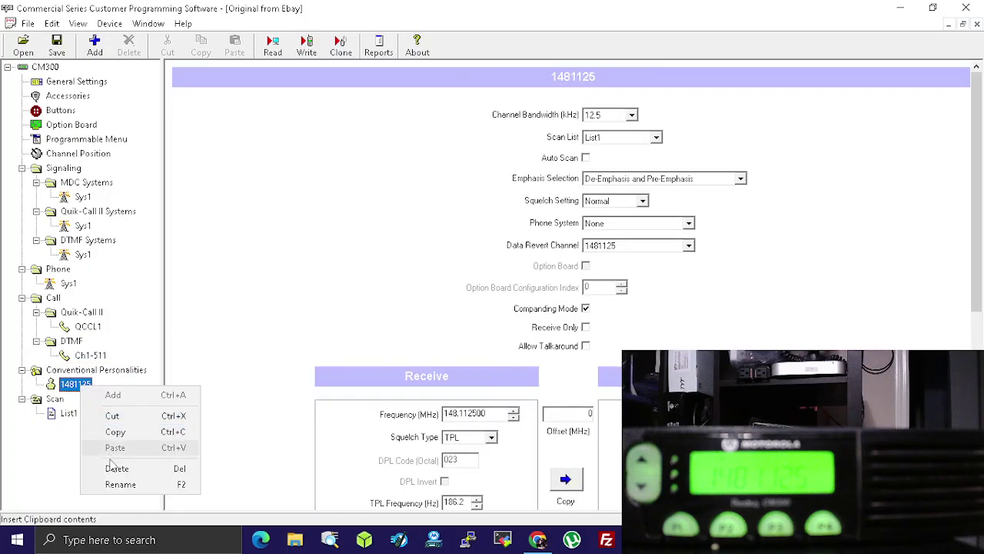
click(119, 484)
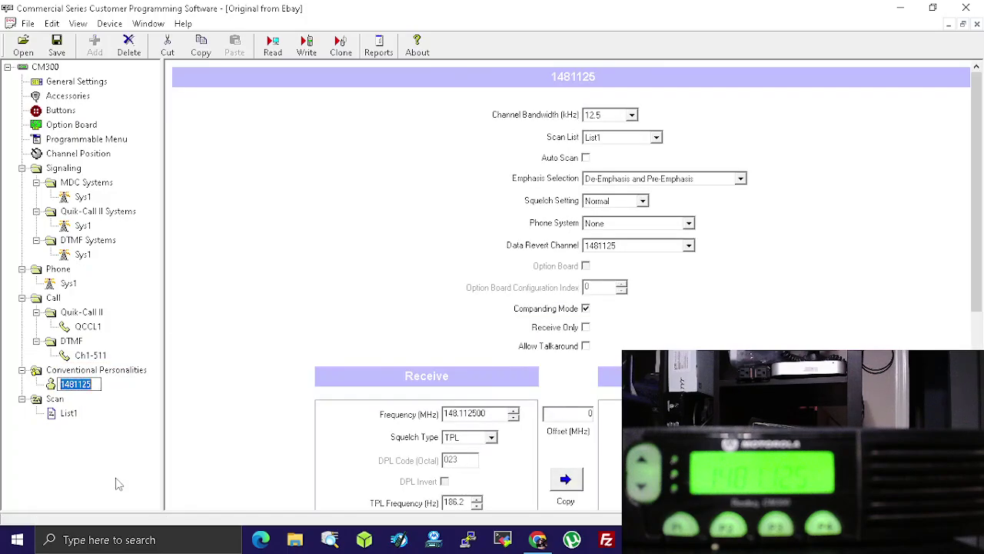
key(BackSpace)
text(Chann)
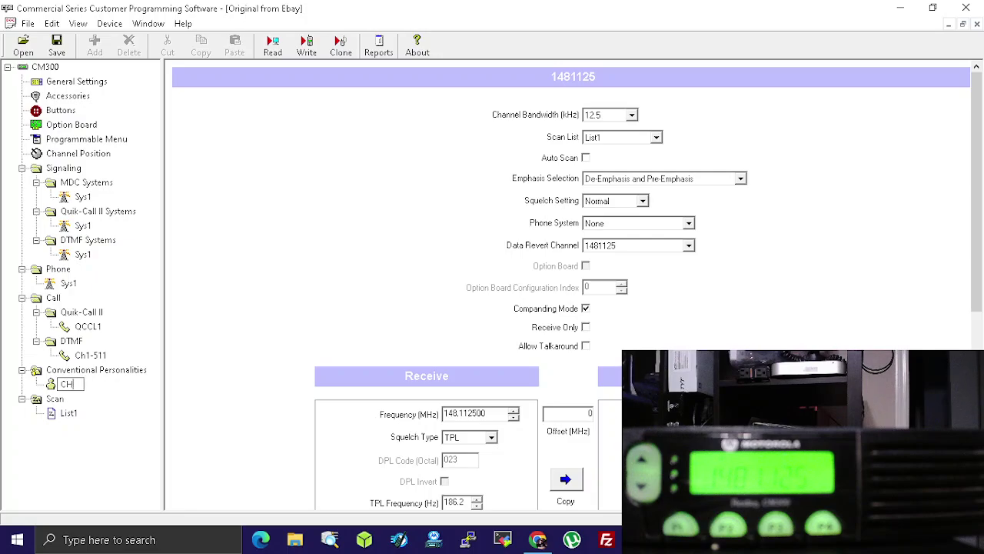
text(ANNEL)
key(BackSpace)
text(1)
click(305, 336)
click(77, 384)
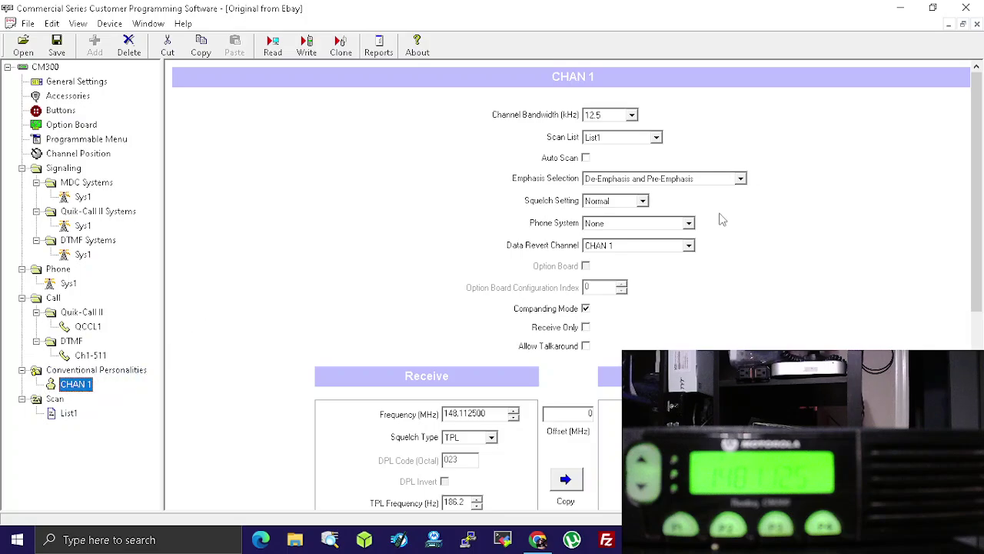
- Switch CHAN 1's channel bandwidth from 12.5 to 25 kHz, leaving List1 as scan list
click(980, 126)
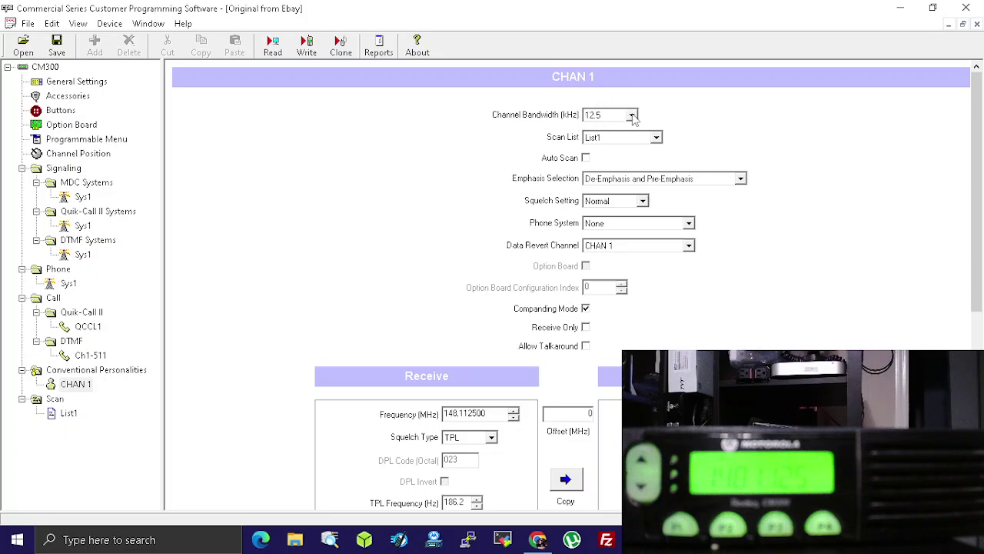
click(632, 115)
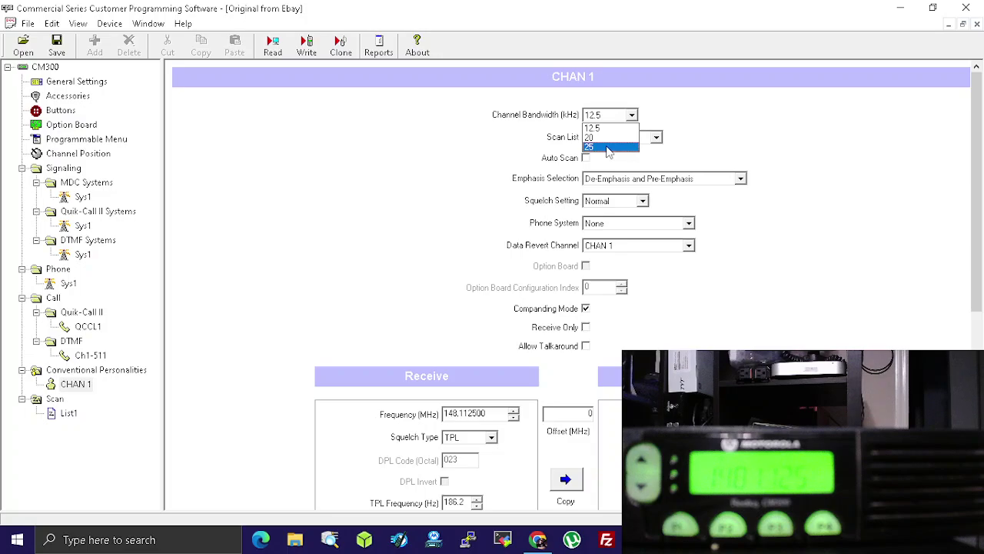
click(608, 147)
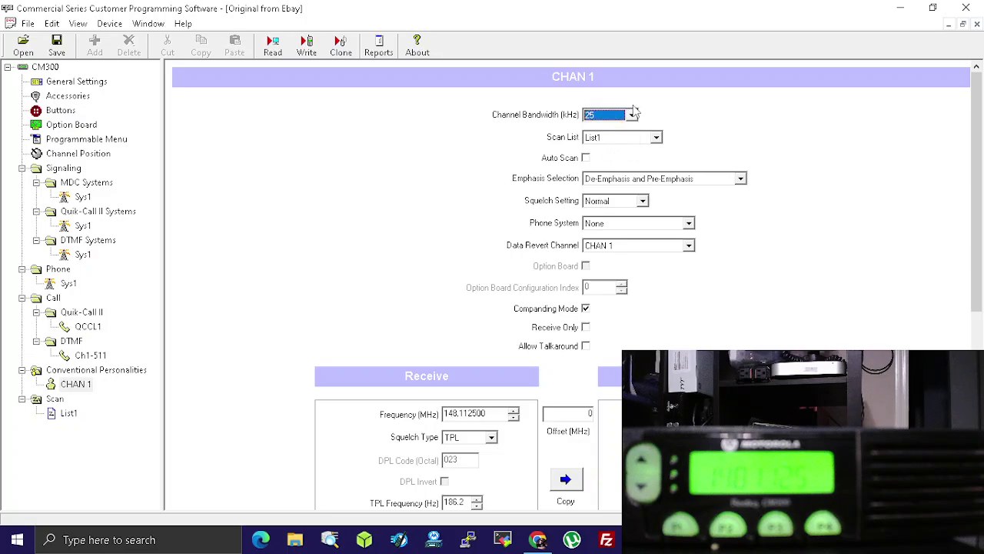
click(658, 137)
click(659, 140)
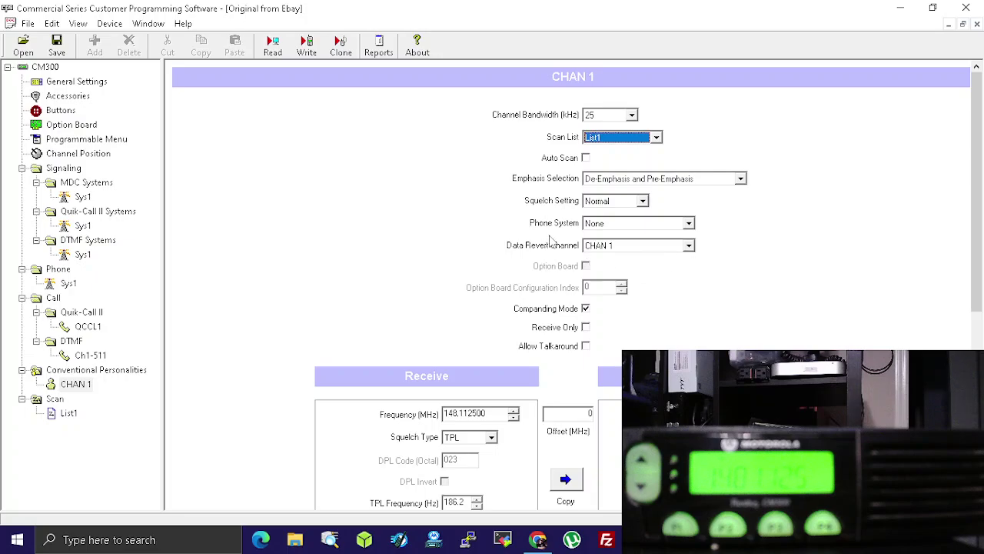
- Keep CHAN 1 as data revert channel, uncheck Companding Mode, and review Receive/Transmit settings
click(690, 246)
click(690, 247)
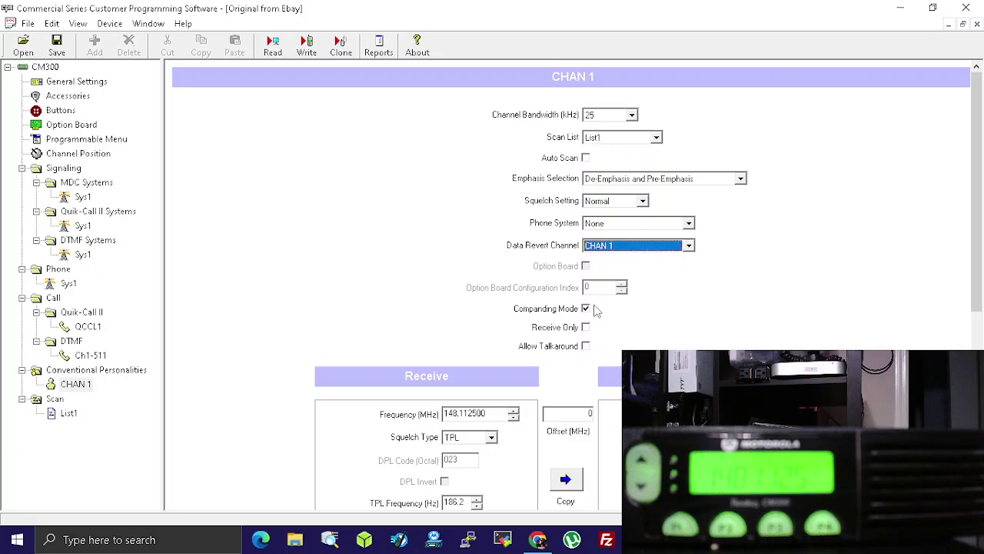
click(563, 312)
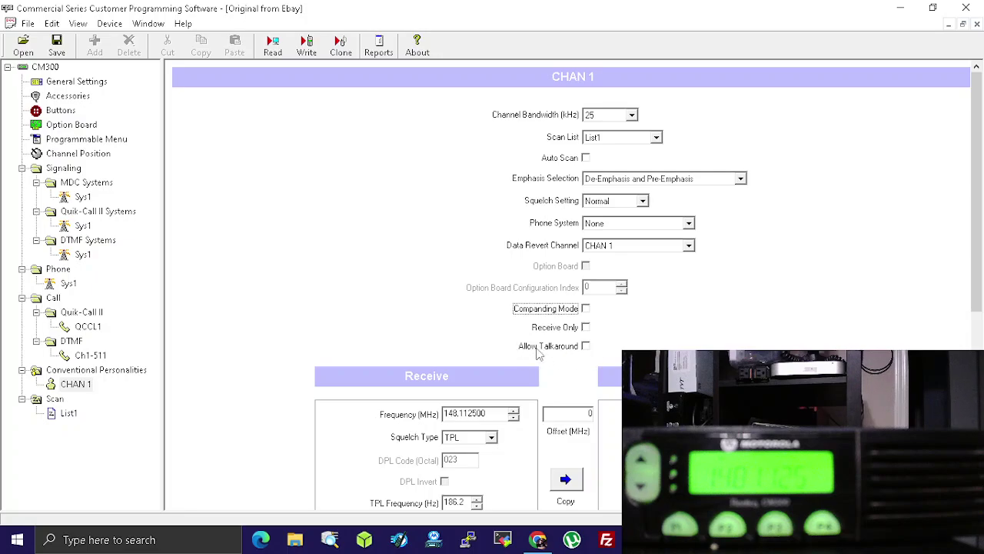
drag(982, 182, 982, 290)
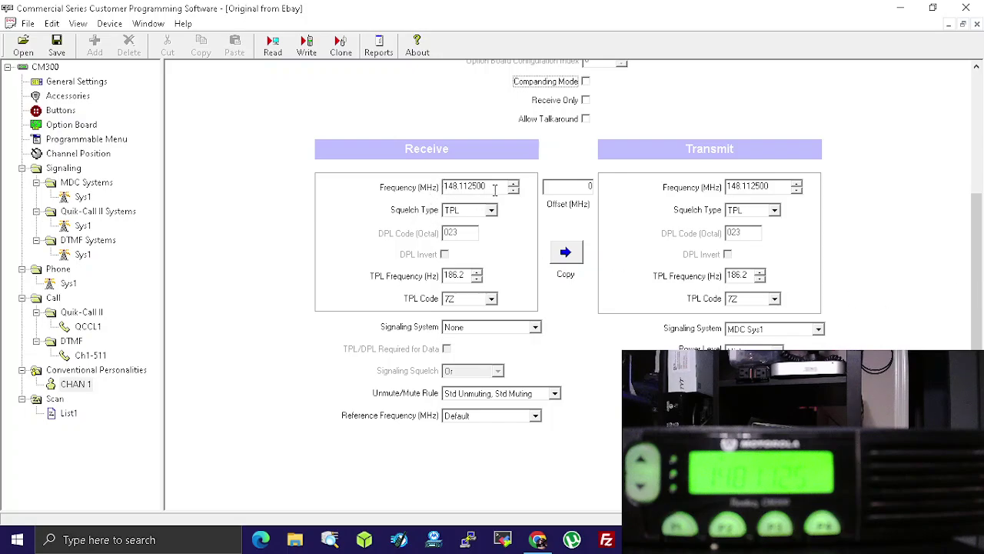
- Set CHAN 1's receive squelch type to TPL, after briefly trying CSQ
click(465, 187)
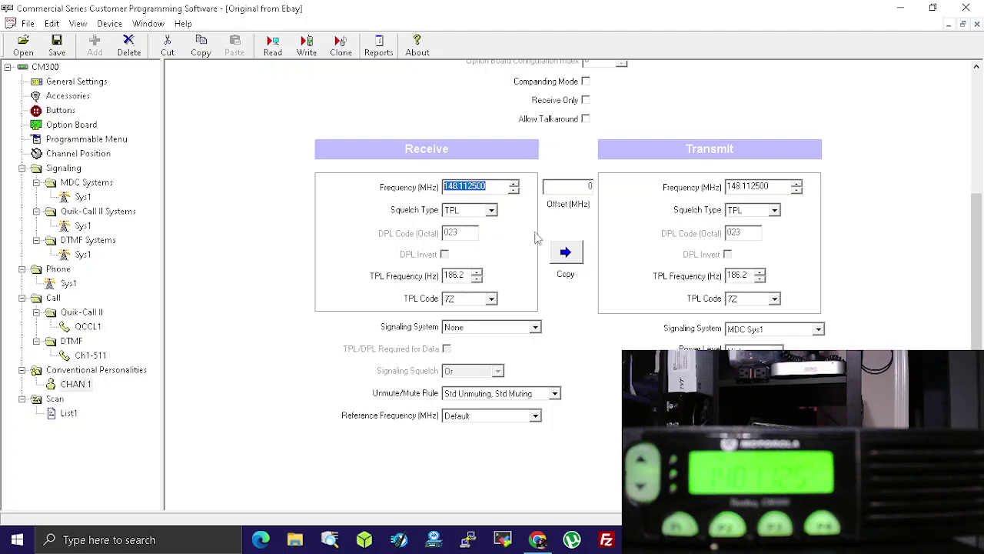
click(490, 211)
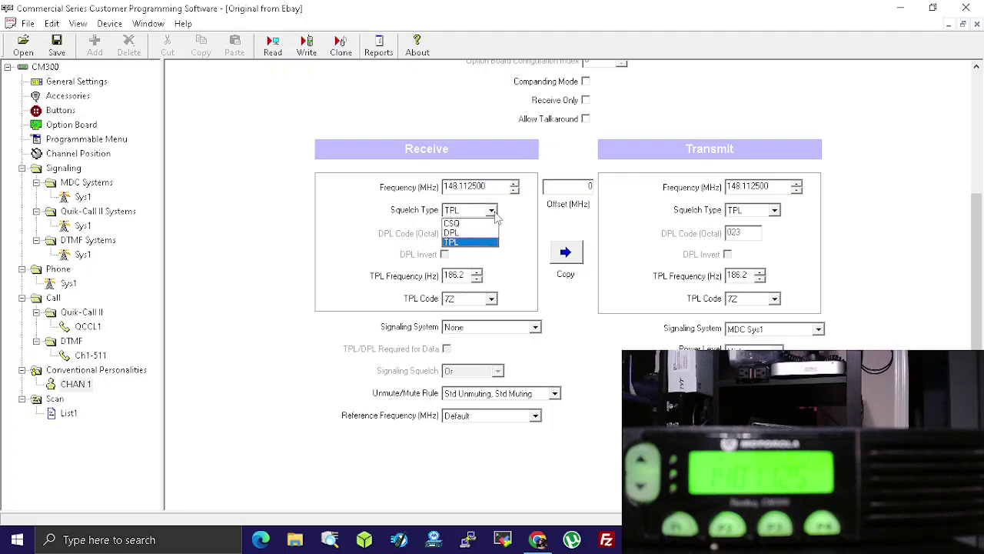
click(467, 223)
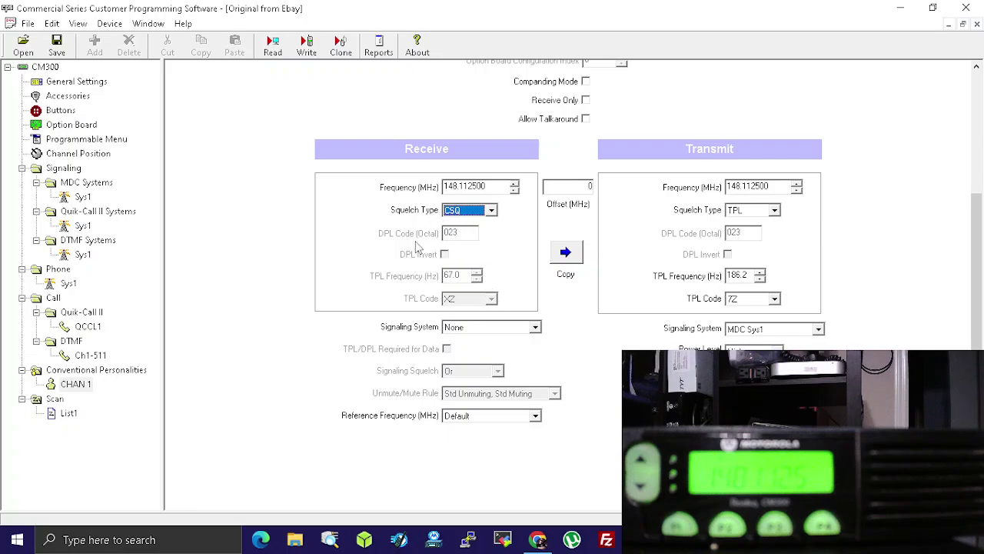
click(493, 214)
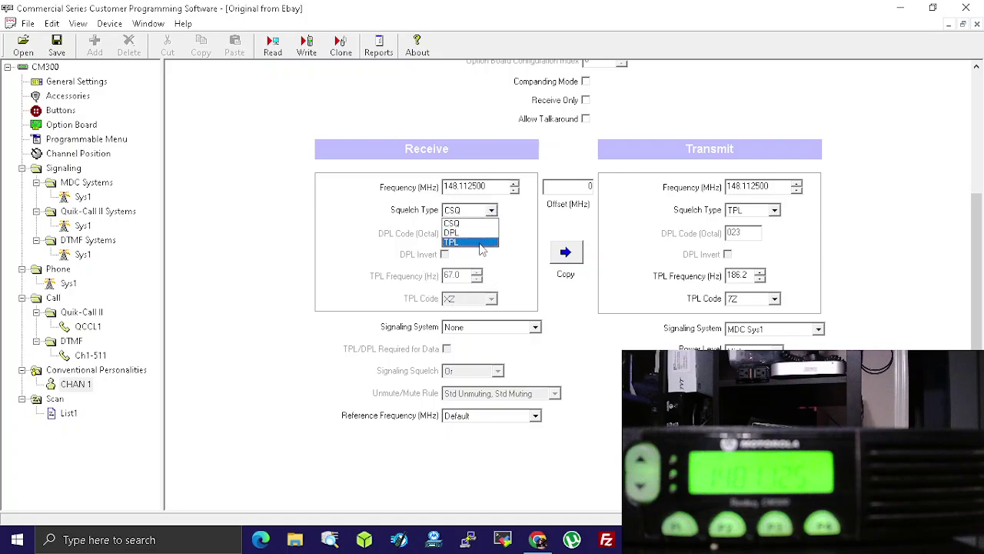
click(482, 243)
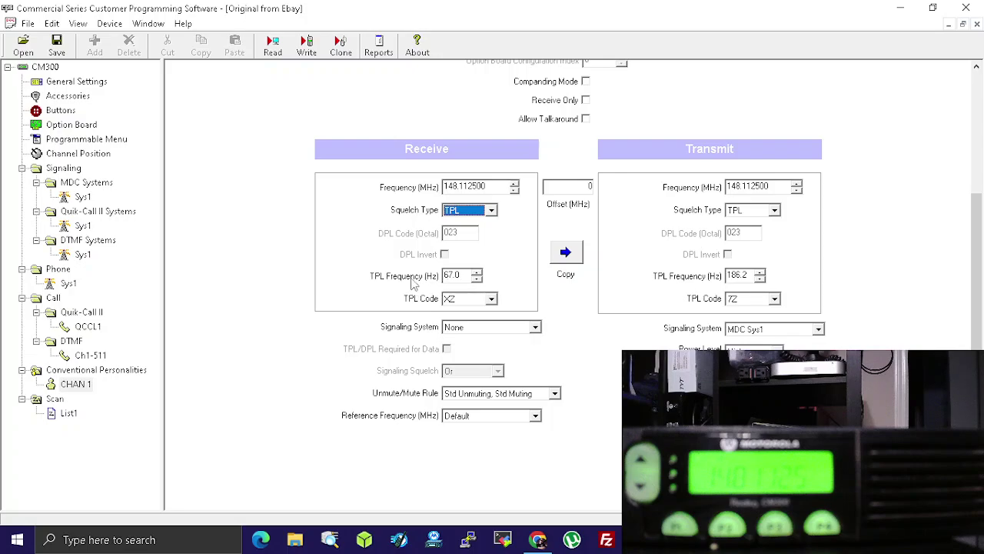
- Raise the receive TPL frequency to 114.8 Hz (2A) and choose MDC Sys1 receive signaling
click(479, 273)
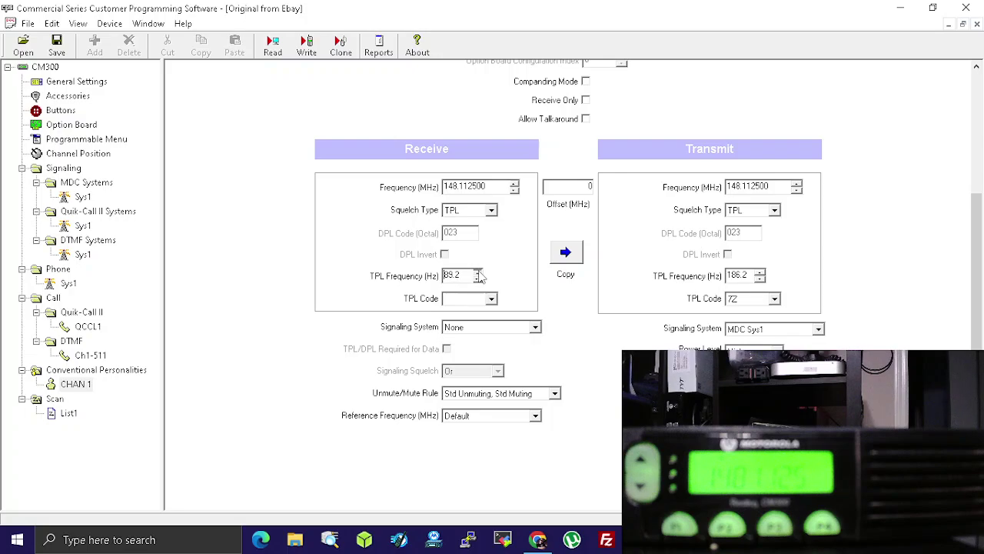
click(479, 273)
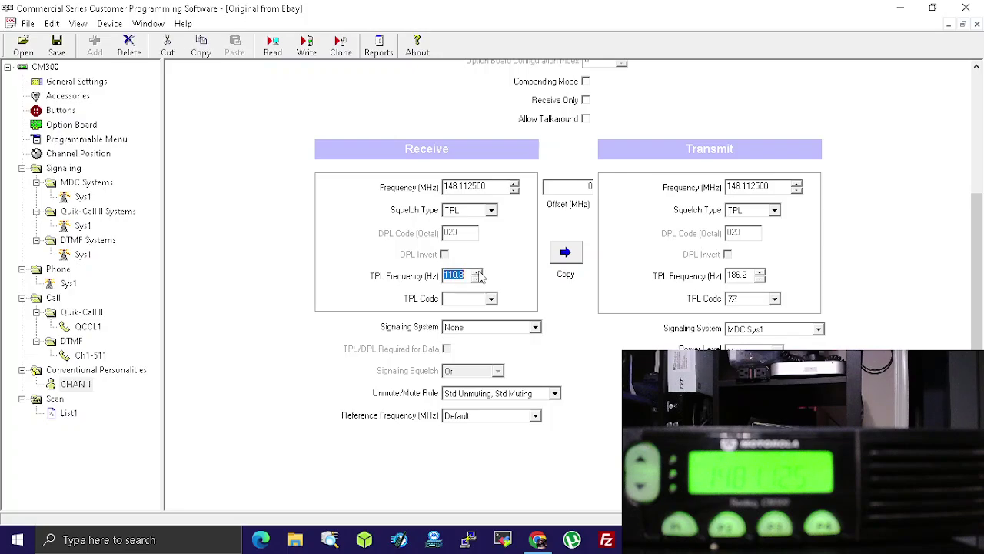
click(478, 272)
click(478, 273)
click(478, 273)
click(478, 272)
click(478, 273)
click(477, 273)
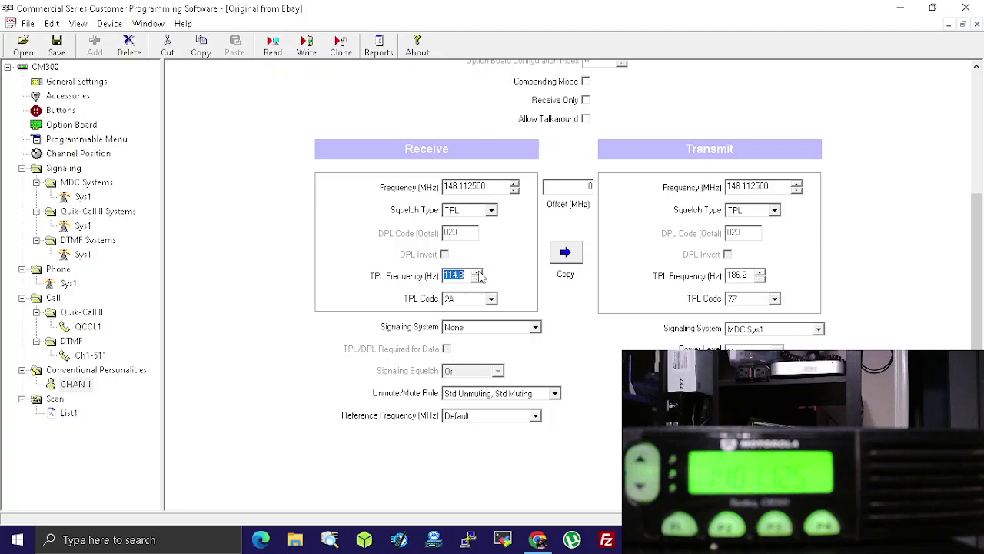
click(536, 328)
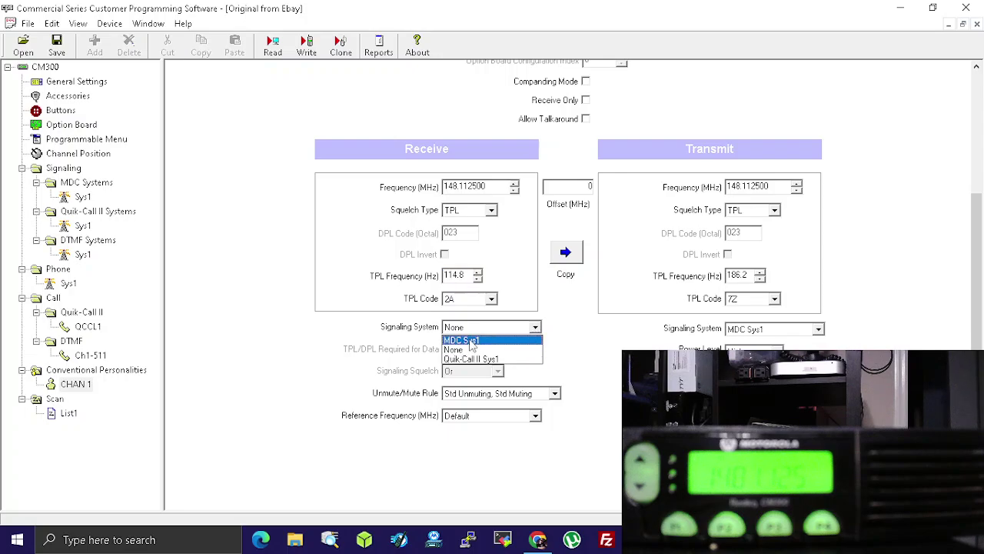
click(470, 340)
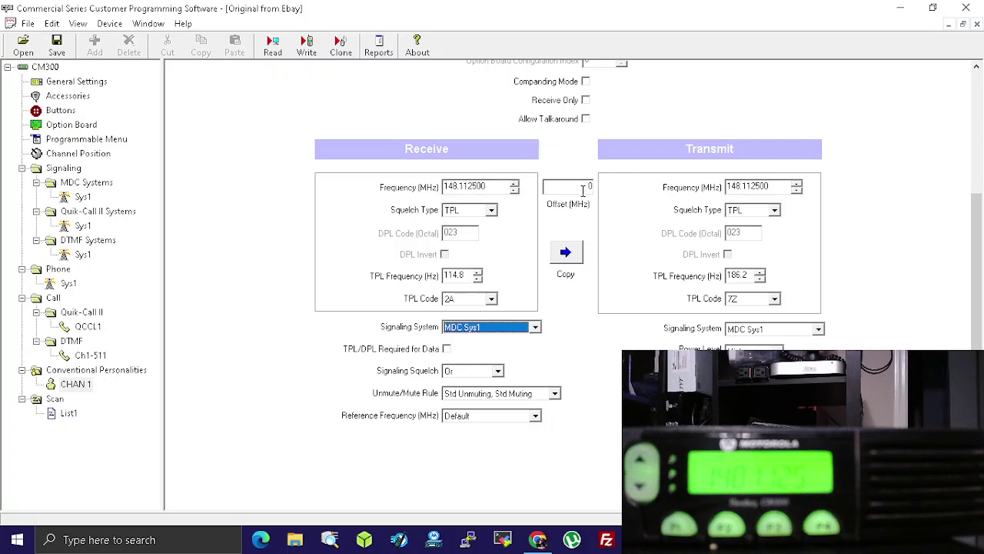
- Change CHAN 1's receive frequency to 148.000000 MHz
drag(574, 188, 616, 186)
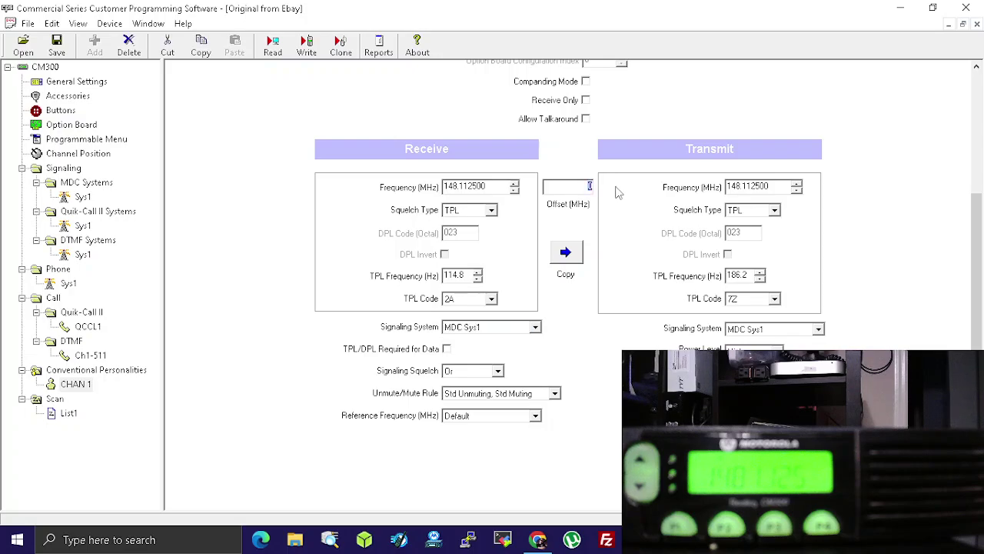
key(BackSpace)
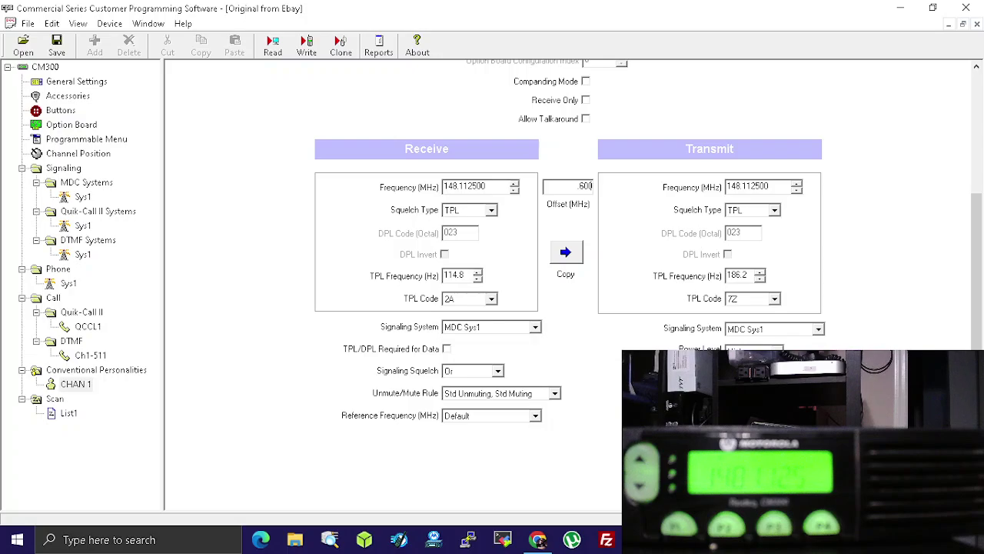
click(583, 186)
drag(494, 190, 459, 187)
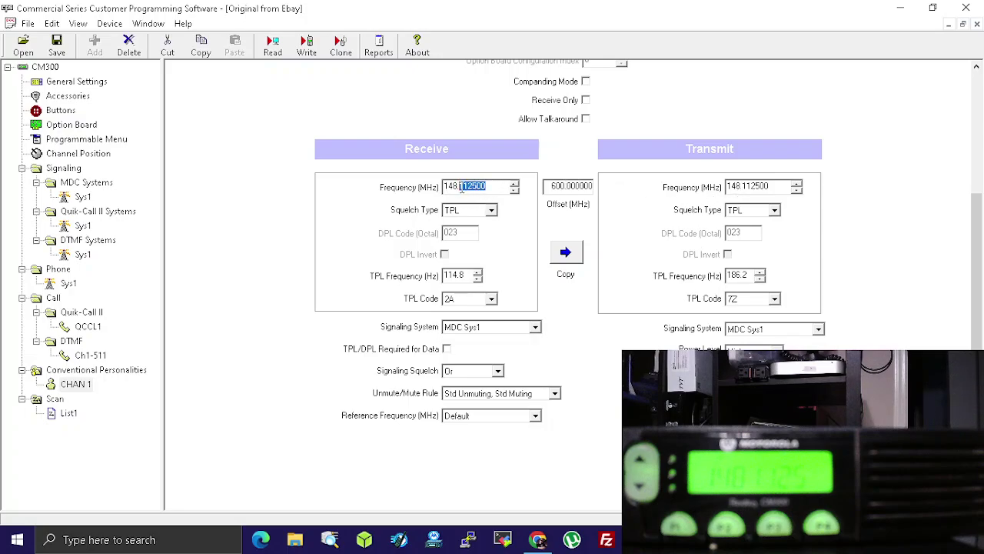
key(BackSpace)
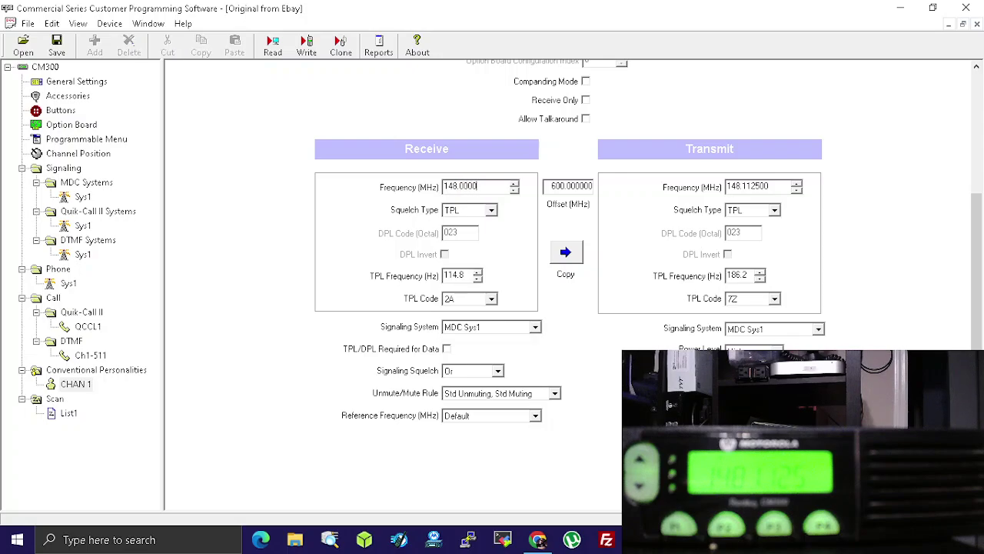
text(00)
- Enter a -0.6 MHz offset and copy it to transmit, giving 147.400000 MHz
drag(566, 185, 532, 186)
key(BackSpace)
drag(581, 183, 602, 189)
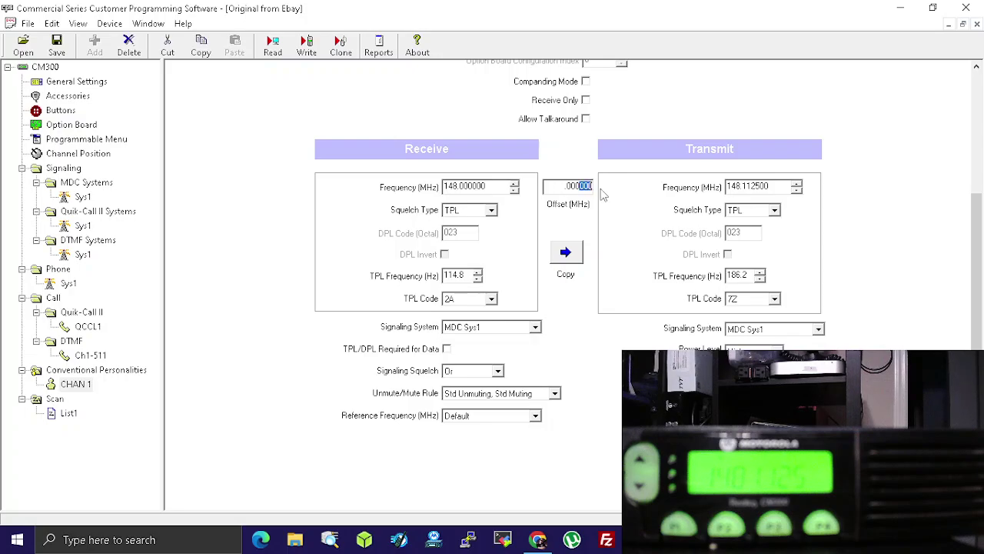
text(8)
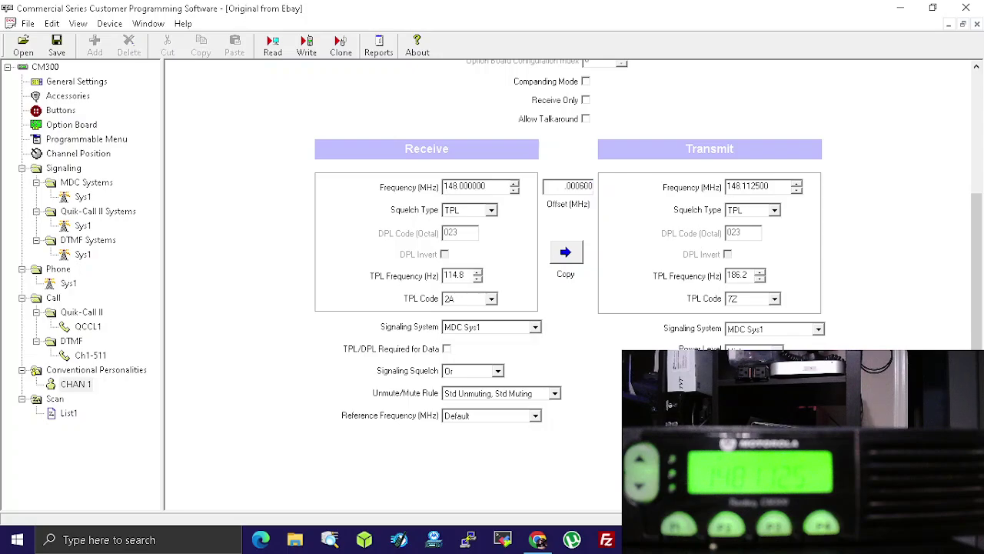
click(573, 256)
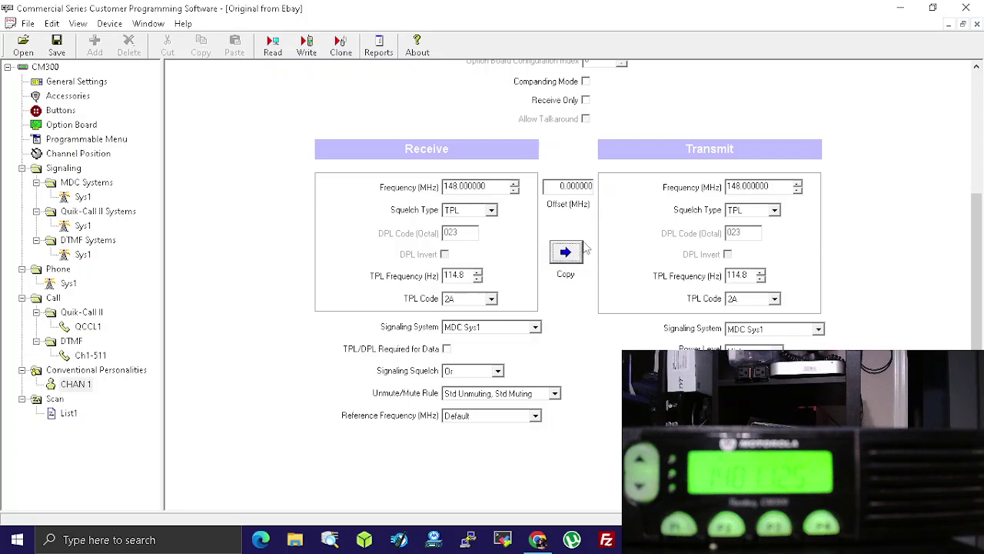
drag(568, 187, 660, 189)
text(.60)
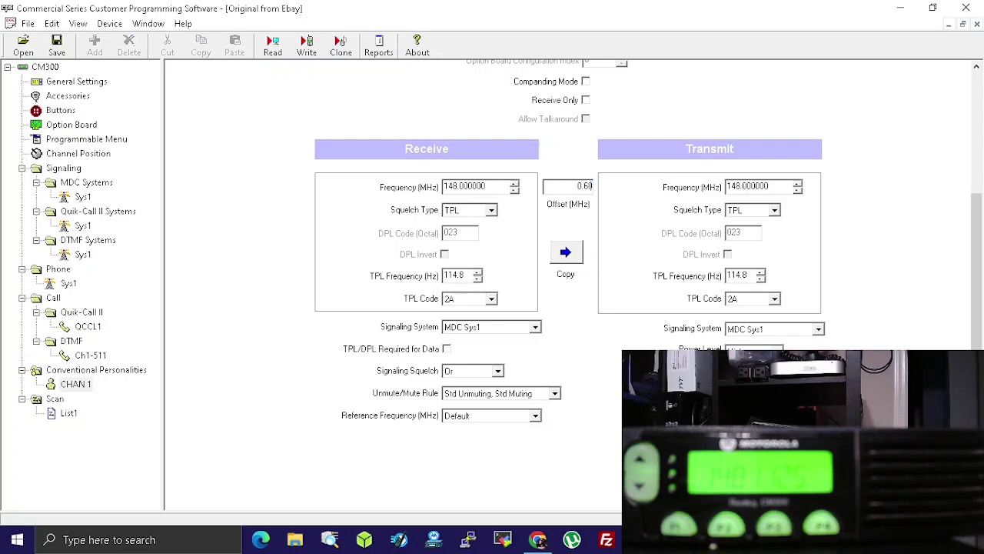
click(573, 258)
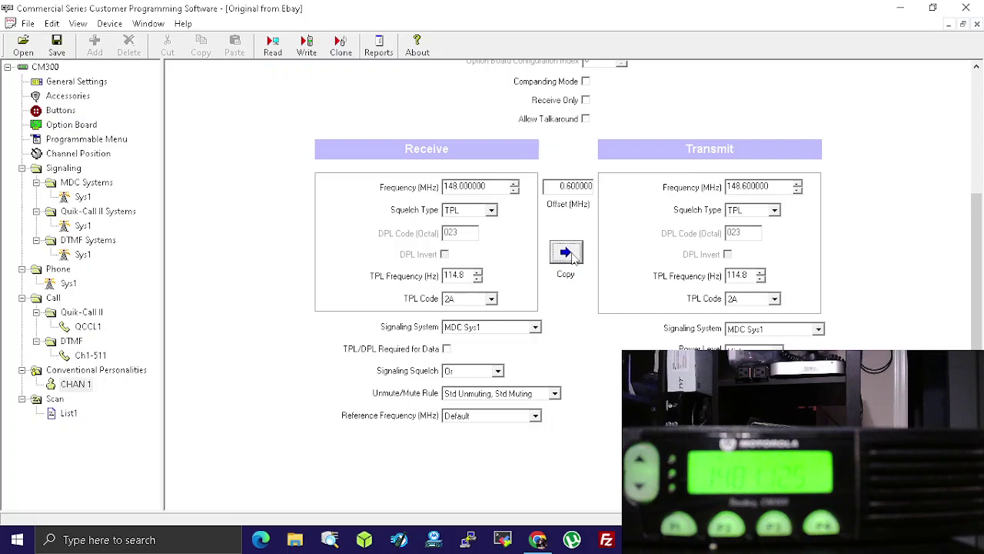
click(557, 187)
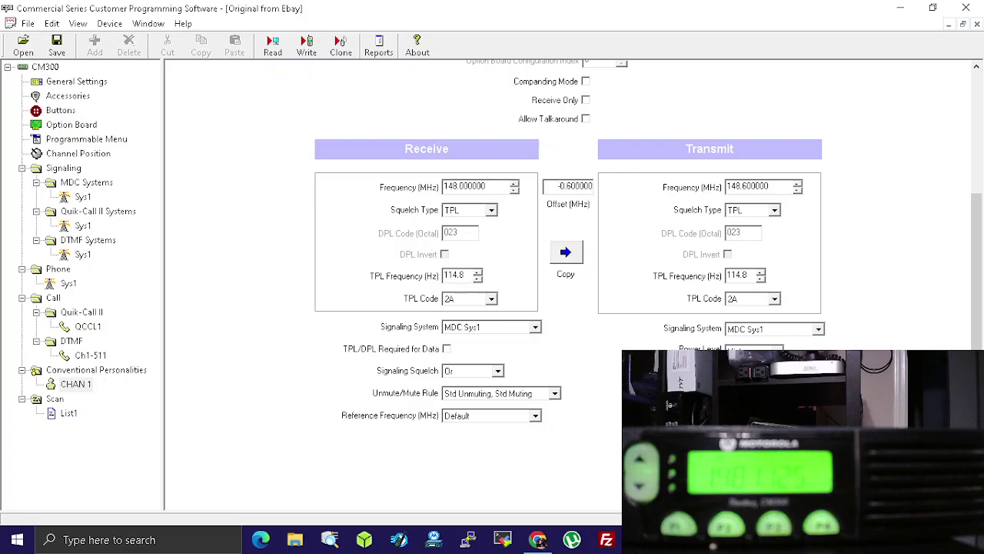
click(567, 252)
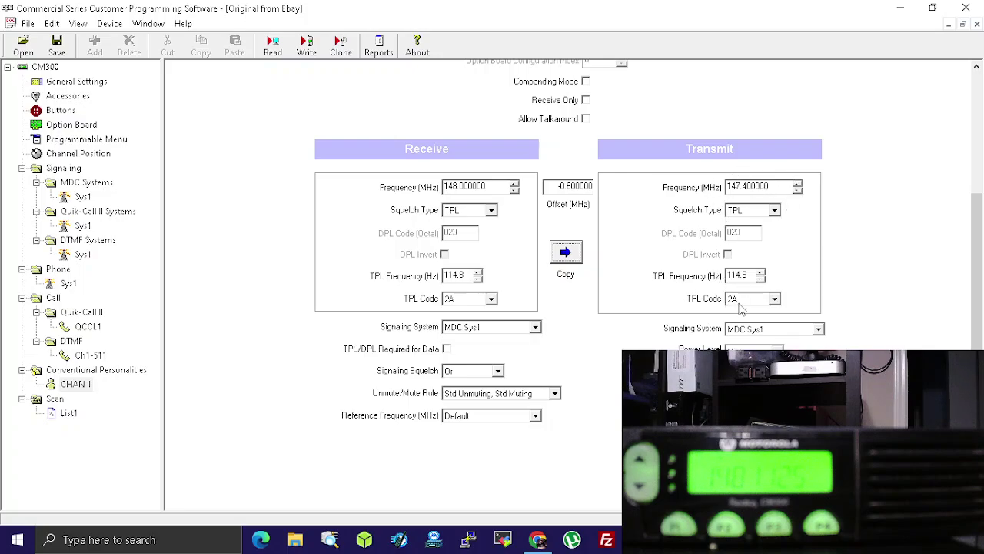
- Set the Transmit section's Time-Out Timer to 180 seconds
scroll(978, 253, down, 2)
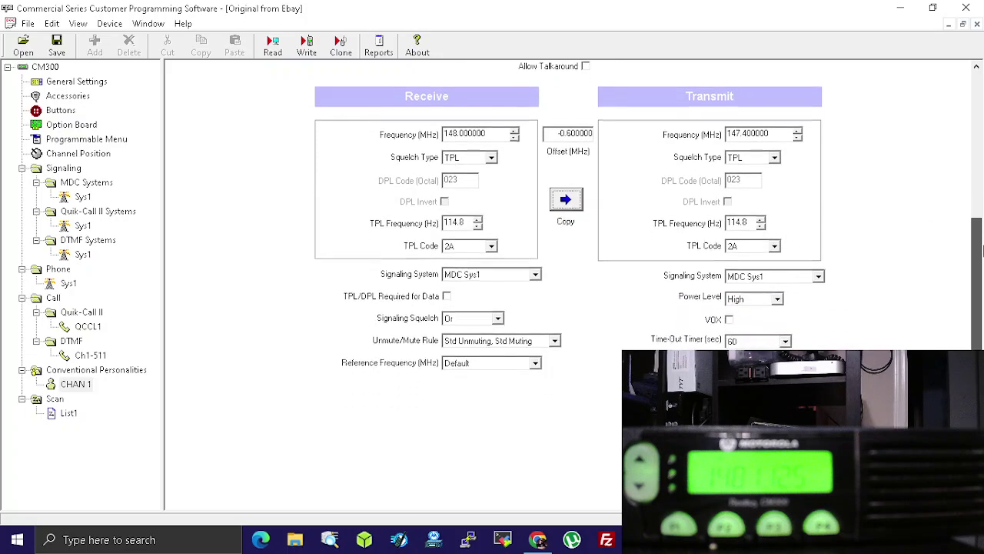
scroll(978, 254, down, 1)
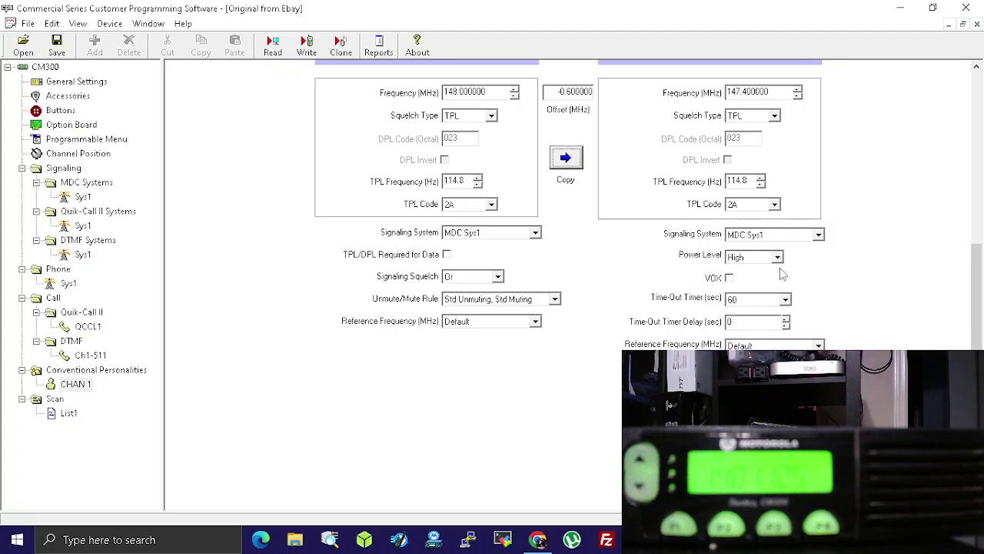
click(785, 300)
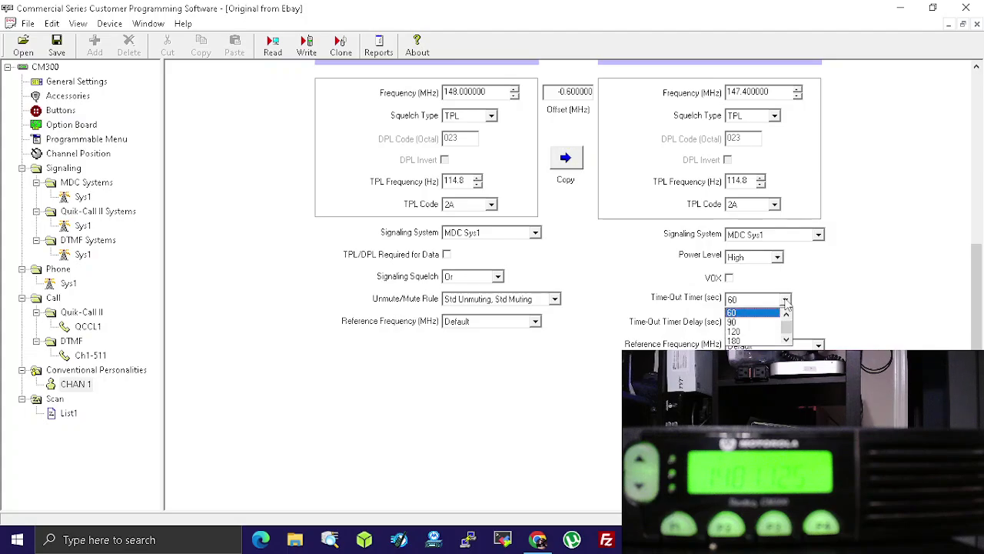
click(757, 340)
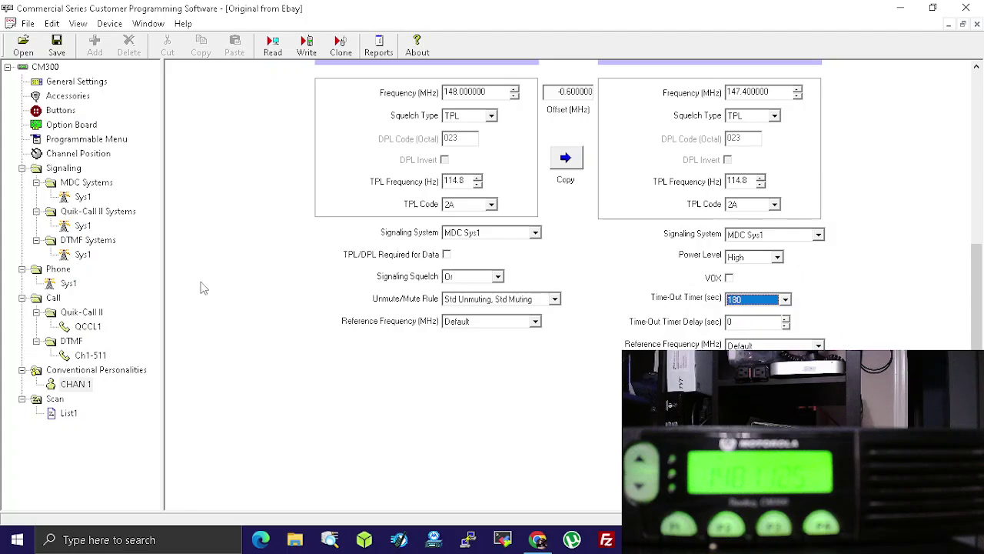
click(388, 408)
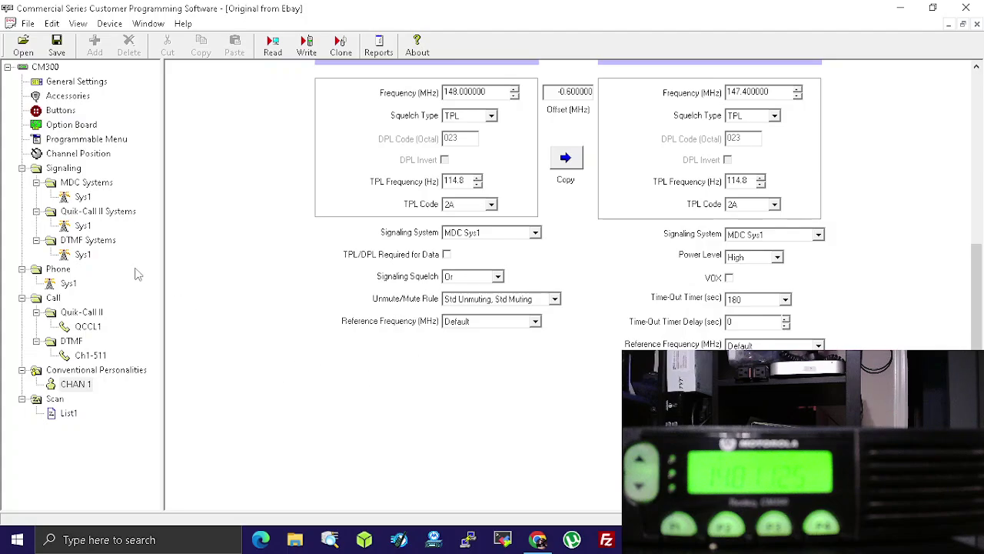
- Add a new conventional personality and rename Pers1 to 'CHAN 2'
click(88, 379)
click(88, 373)
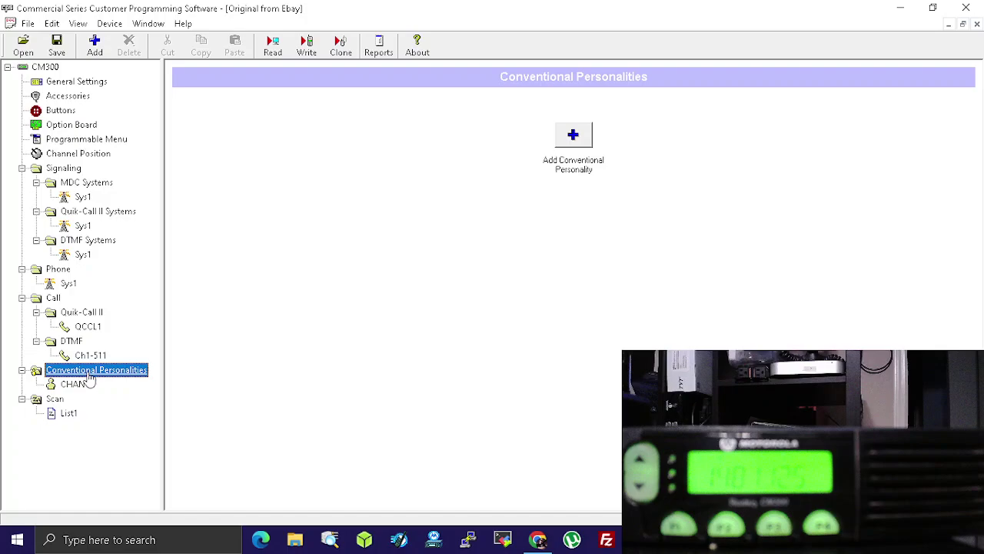
right_click(132, 373)
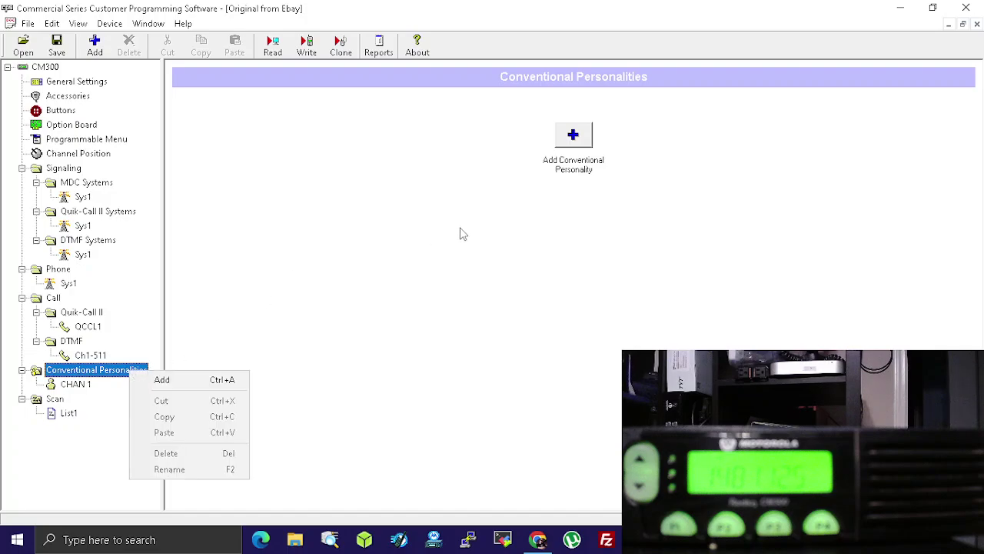
click(584, 131)
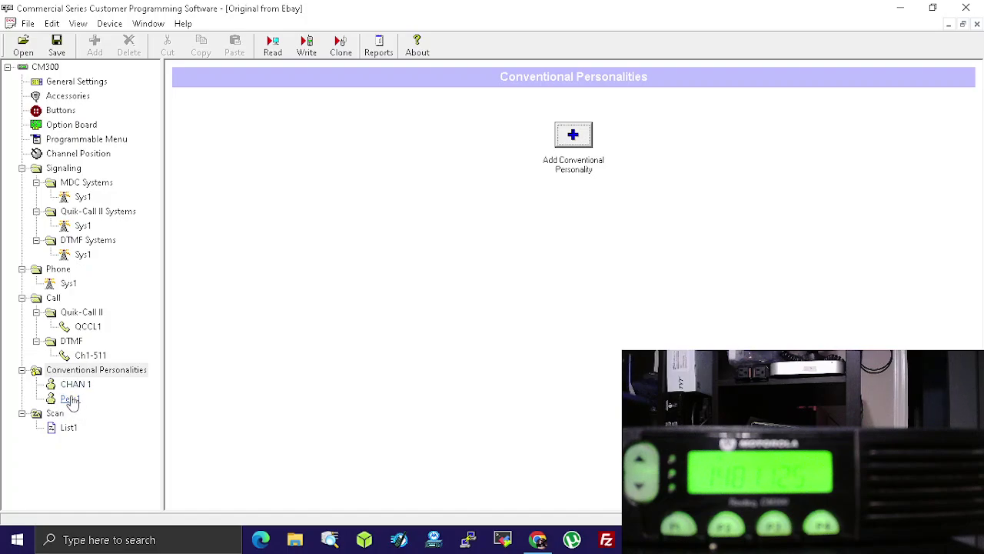
click(72, 399)
right_click(72, 400)
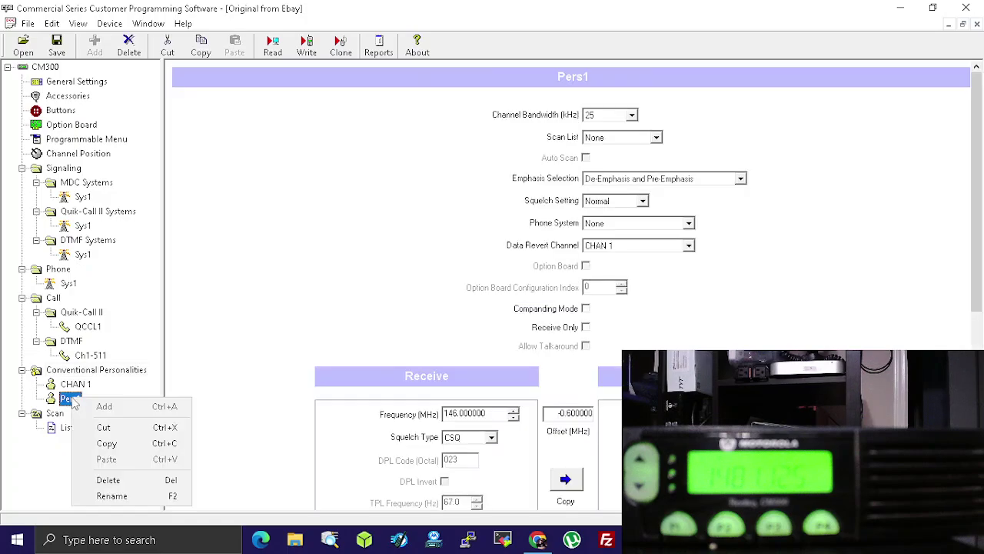
click(114, 496)
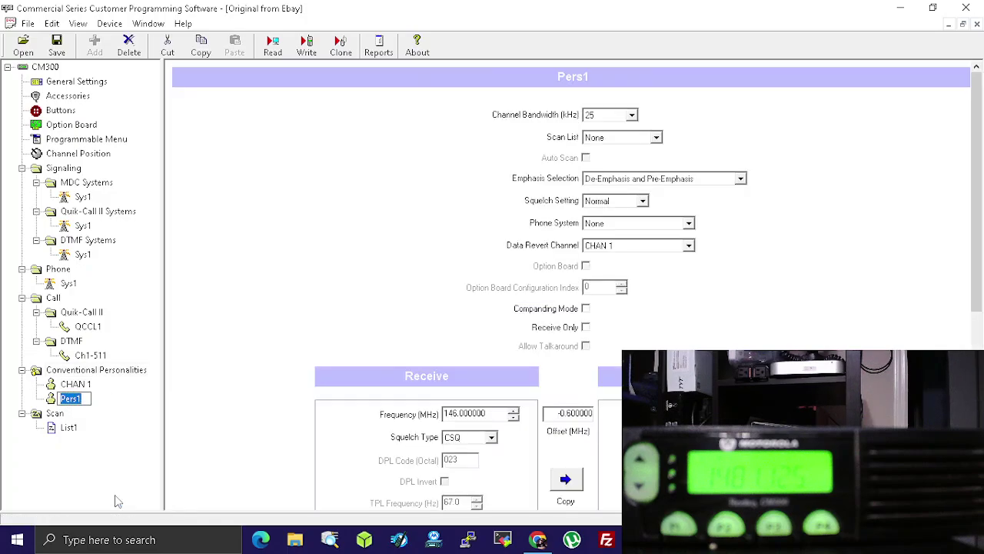
text(CHAN)
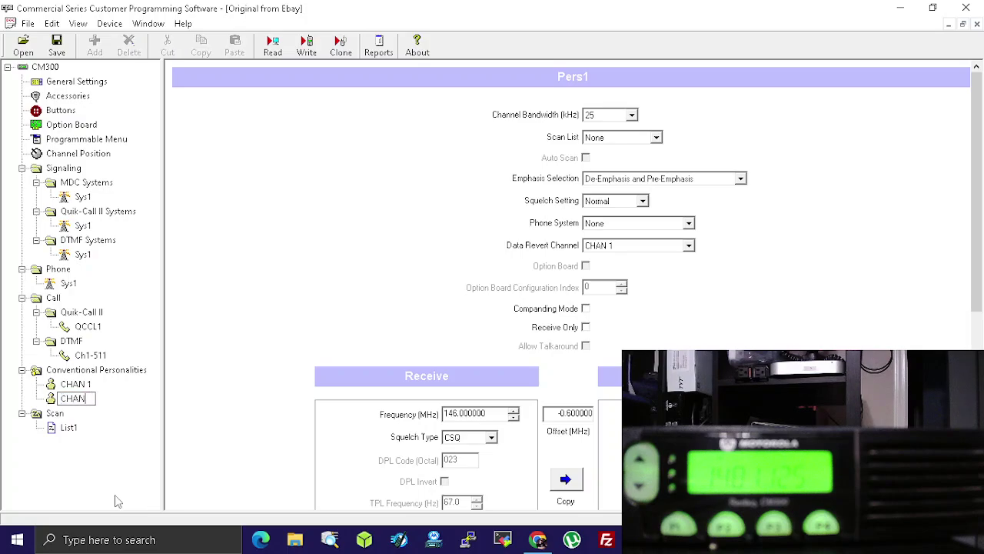
text( 2)
click(410, 447)
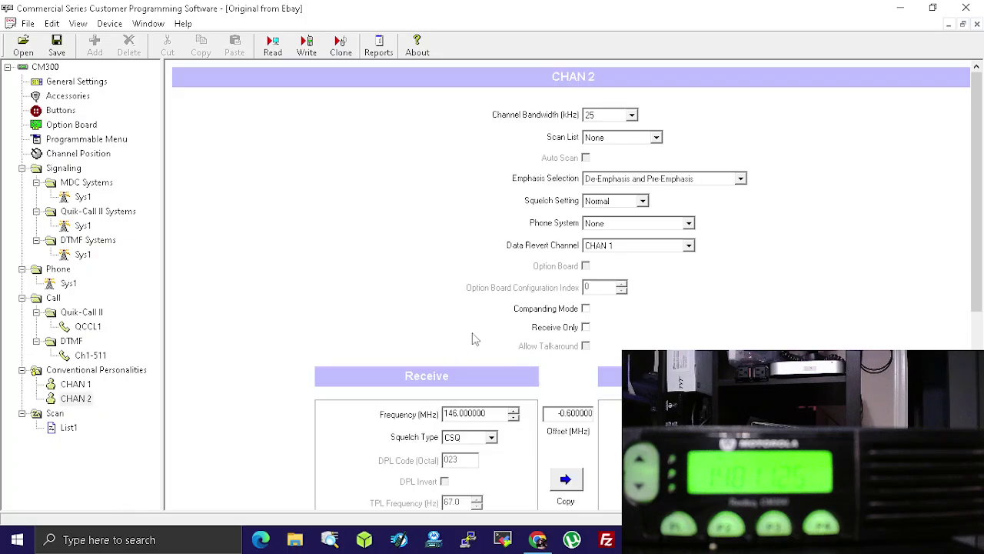
- Set CHAN 2's Data Revert Channel to CHAN 2
click(75, 398)
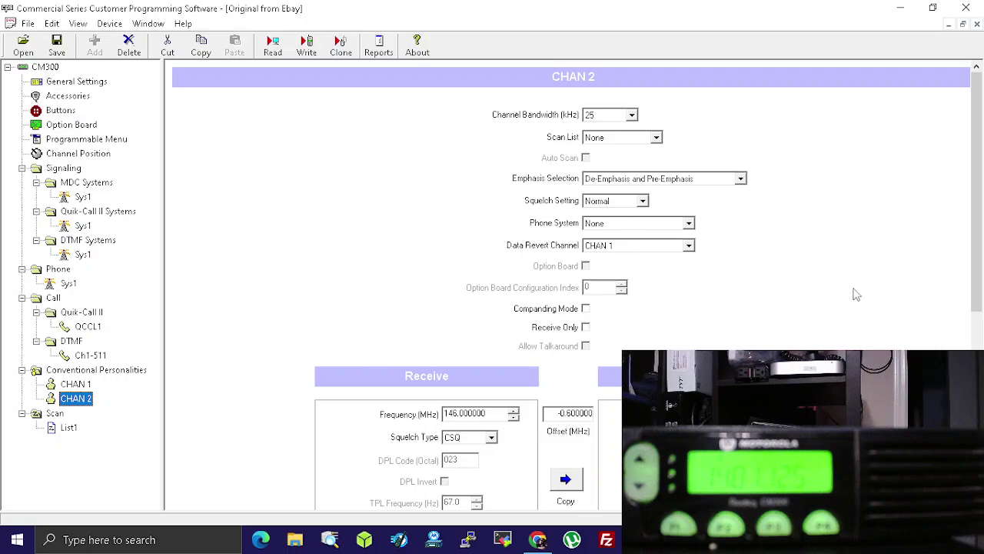
click(689, 245)
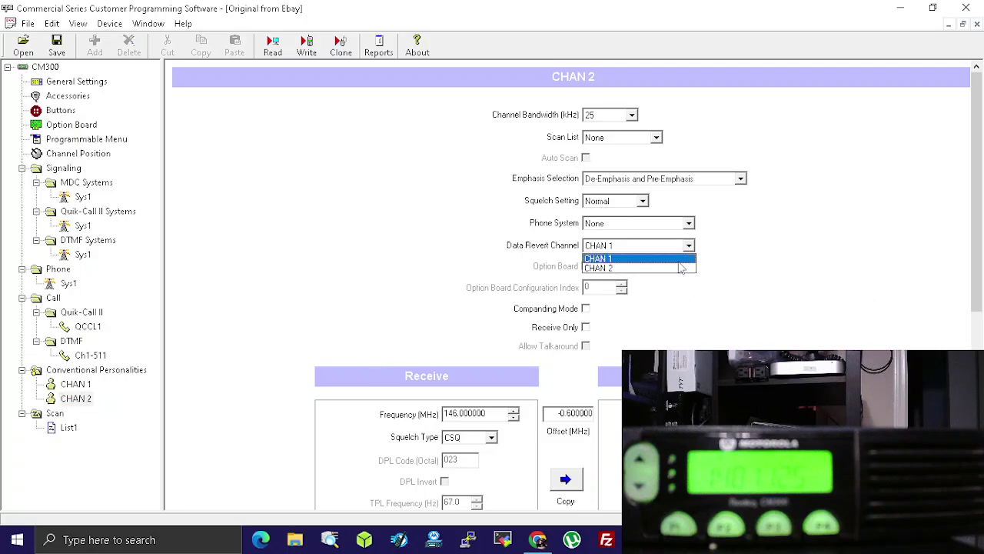
click(681, 267)
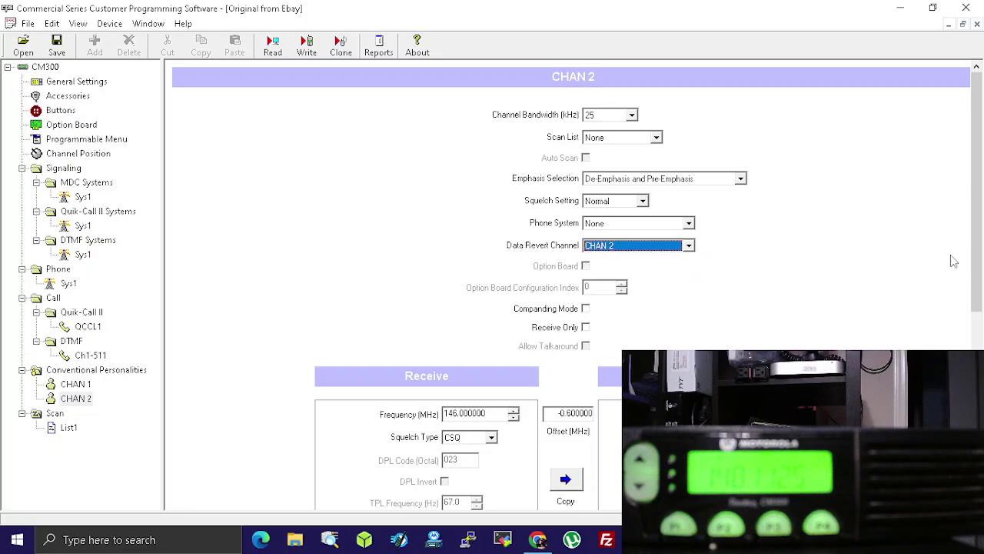
mouse_move(976, 219)
mouse_down()
mouse_move(977, 367)
mouse_move(976, 217)
mouse_up()
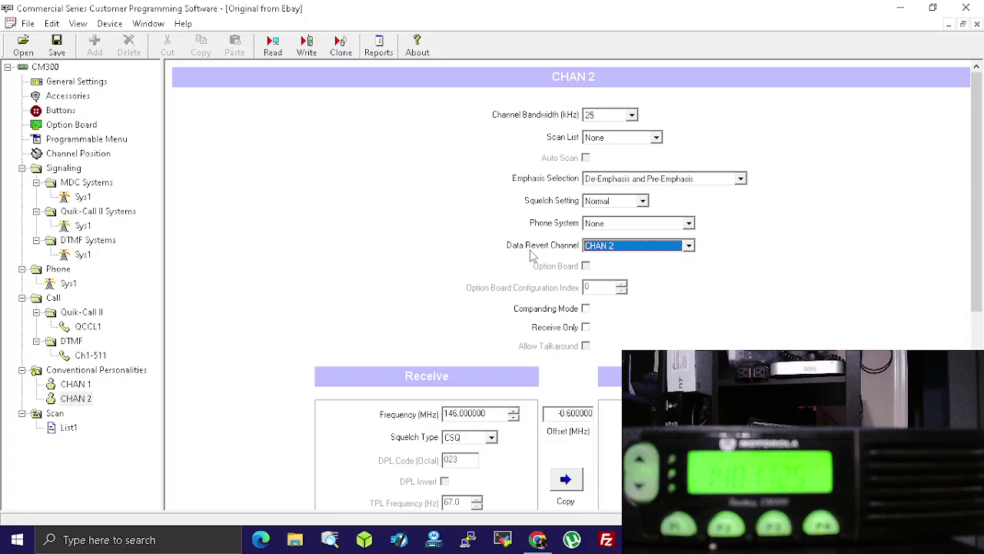
- In List1, add CHAN 1 and CHAN 2, remove CHAN 1, and leave Priority 1 cleared
click(69, 427)
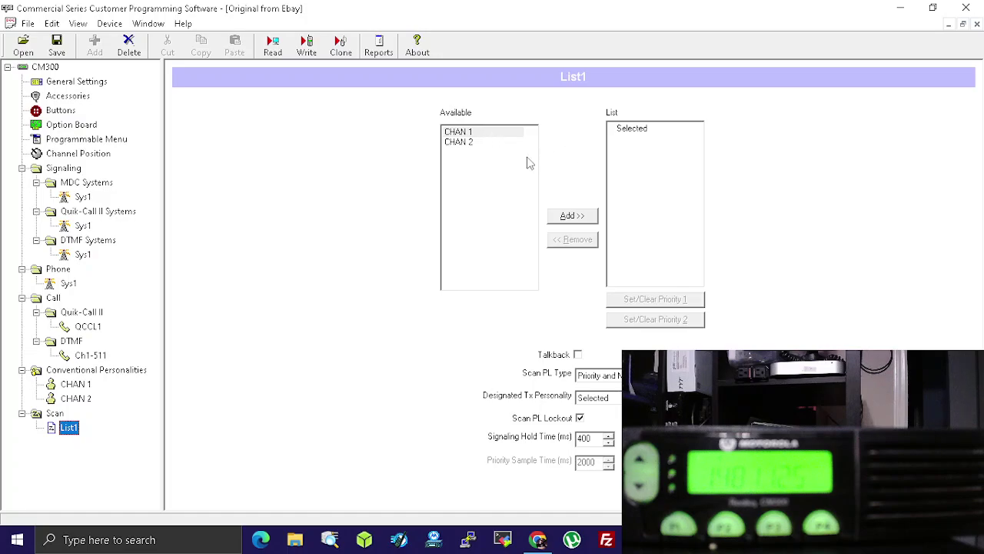
click(478, 133)
click(590, 215)
click(573, 216)
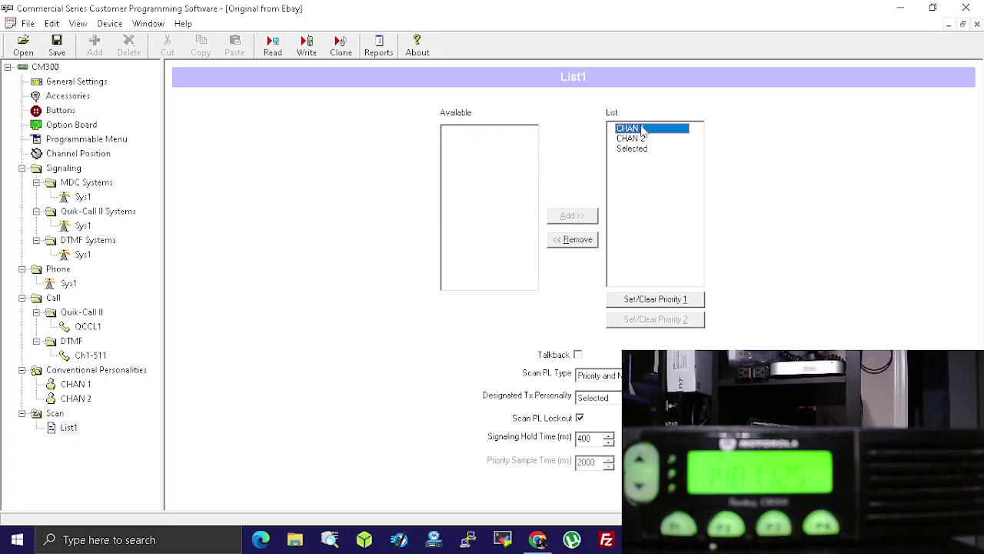
click(593, 242)
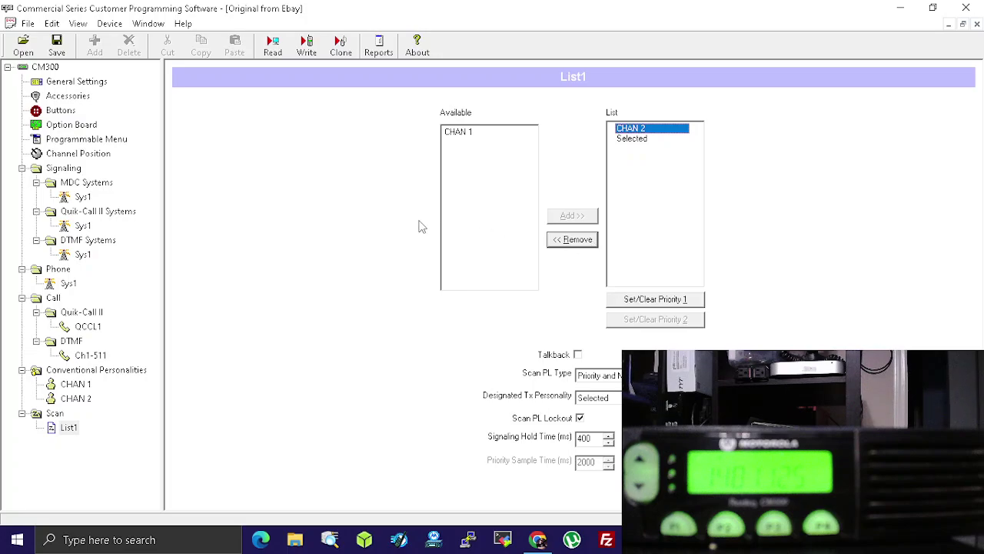
click(665, 302)
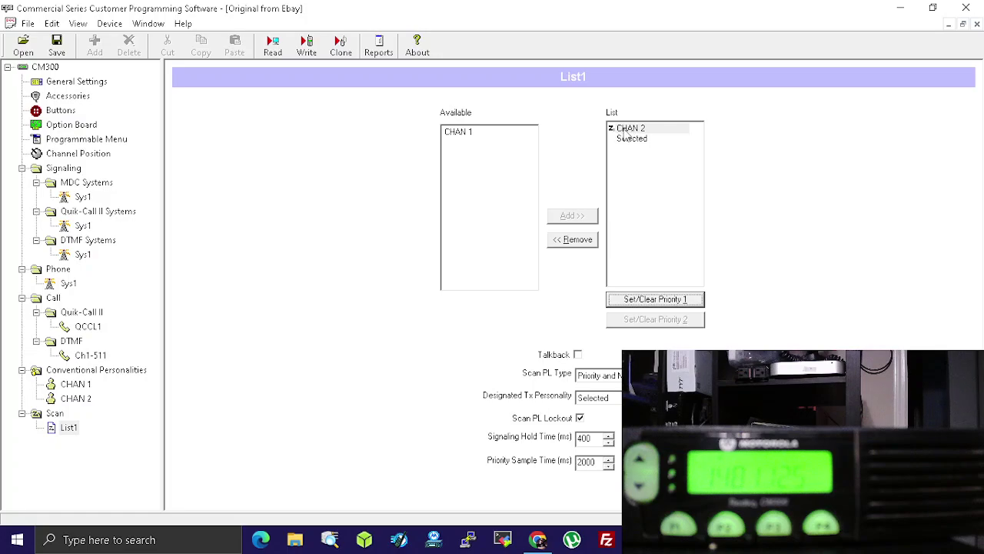
click(641, 301)
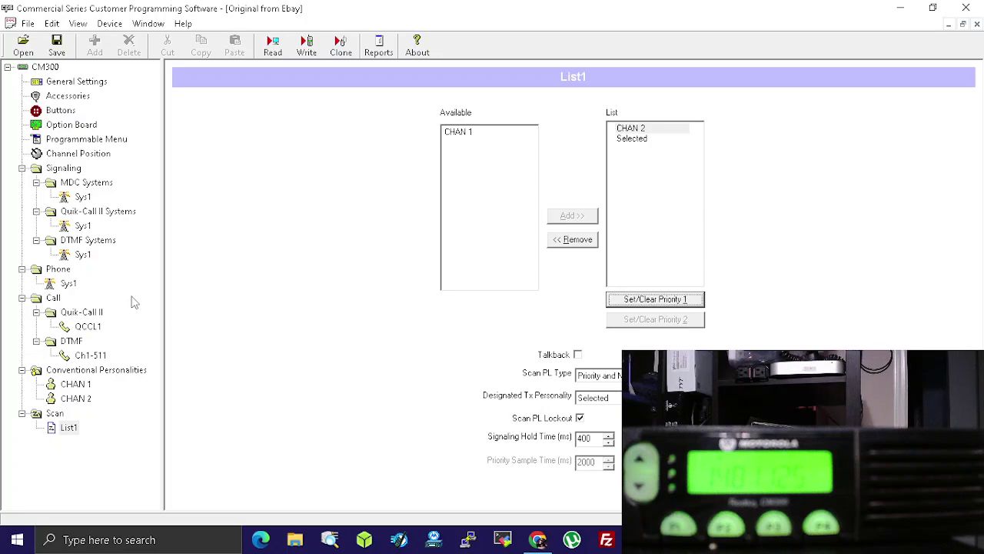
- Review the Sys1 pages for Phone, DTMF, Quik-Call II and MDC signaling systems
click(59, 270)
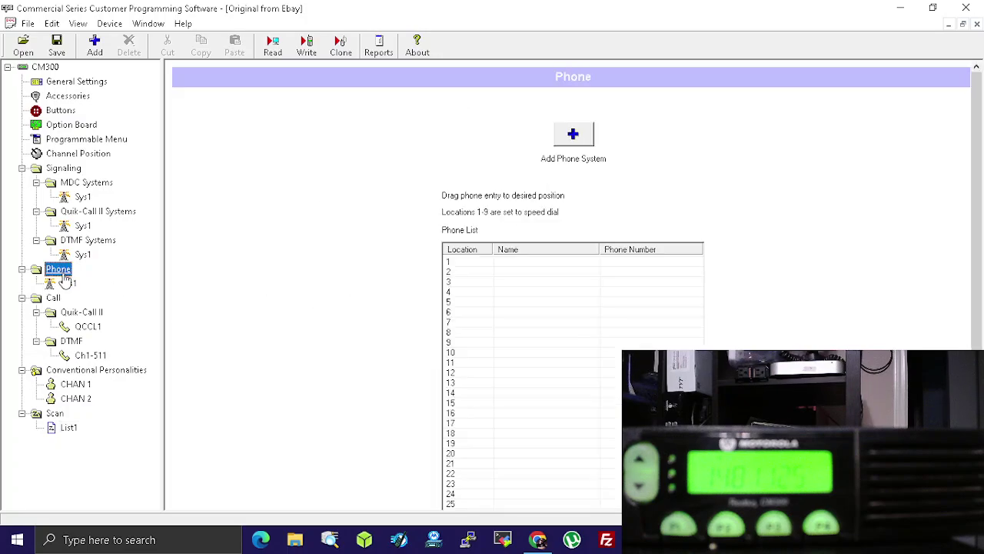
click(67, 283)
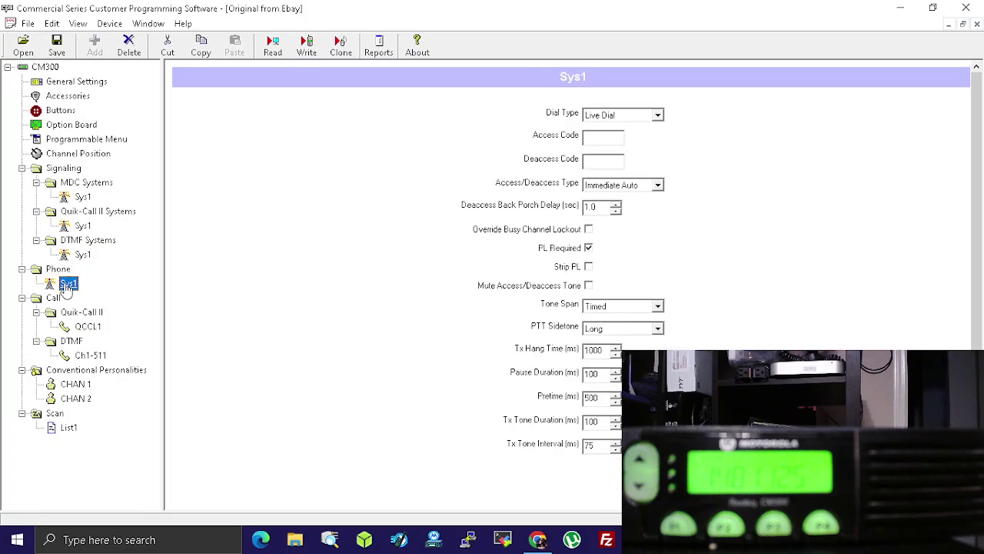
click(80, 243)
click(82, 256)
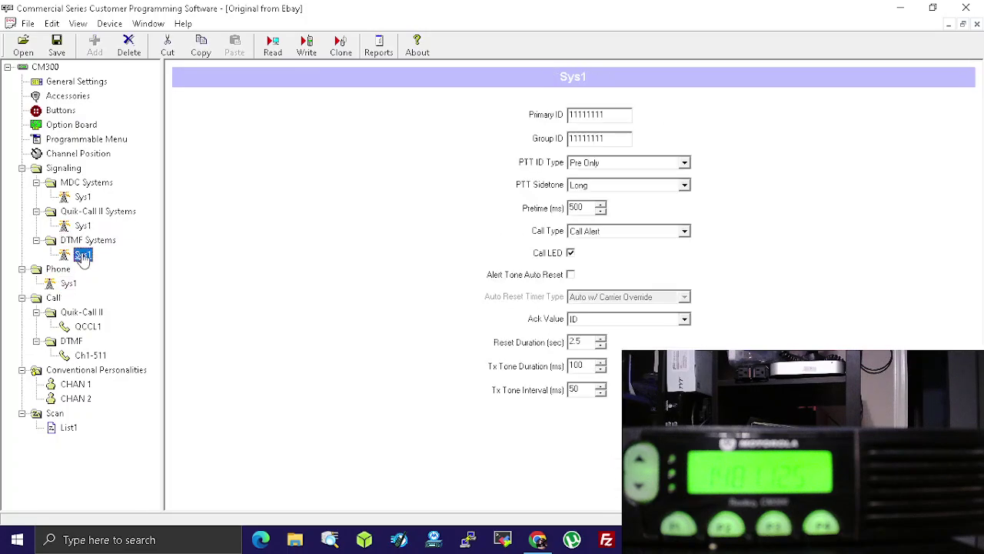
click(82, 225)
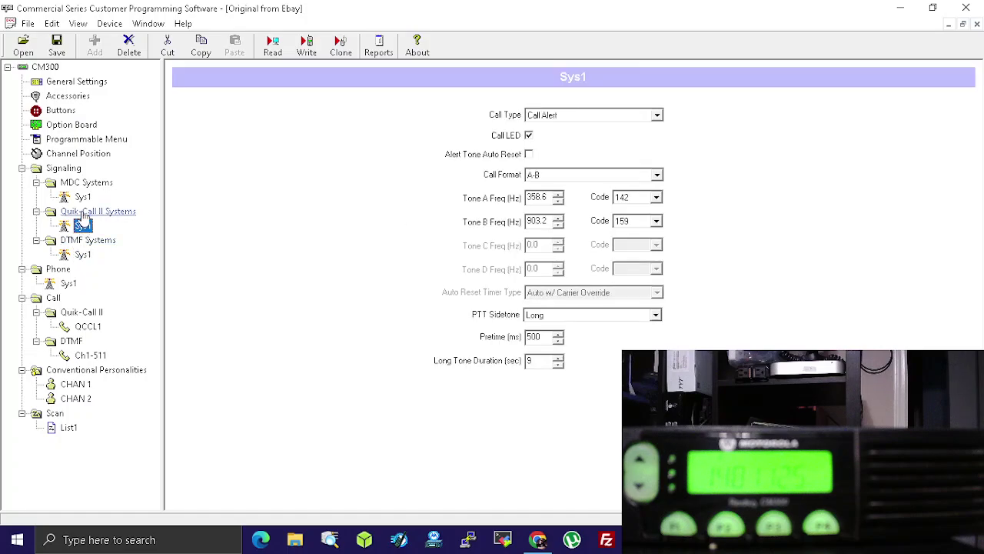
click(82, 199)
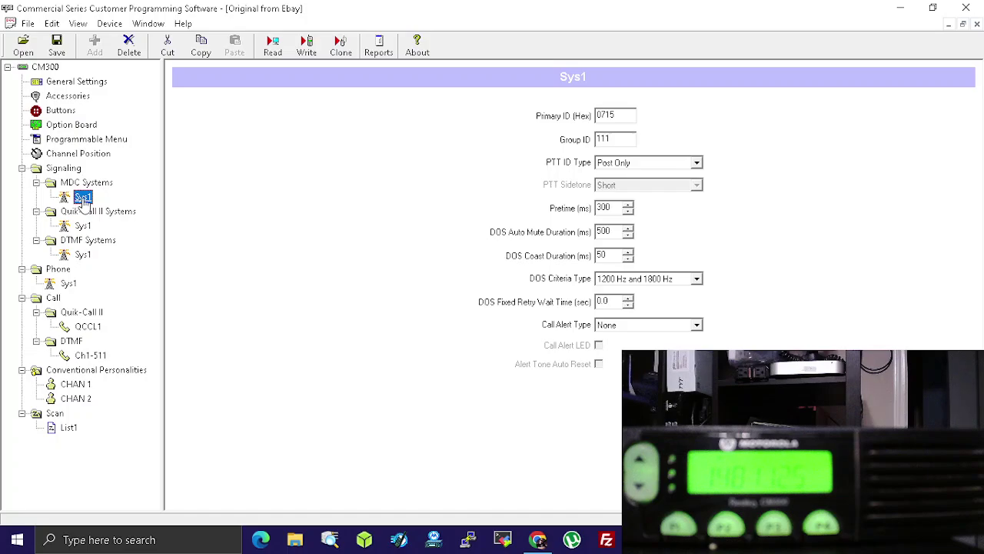
right_click(82, 198)
click(77, 183)
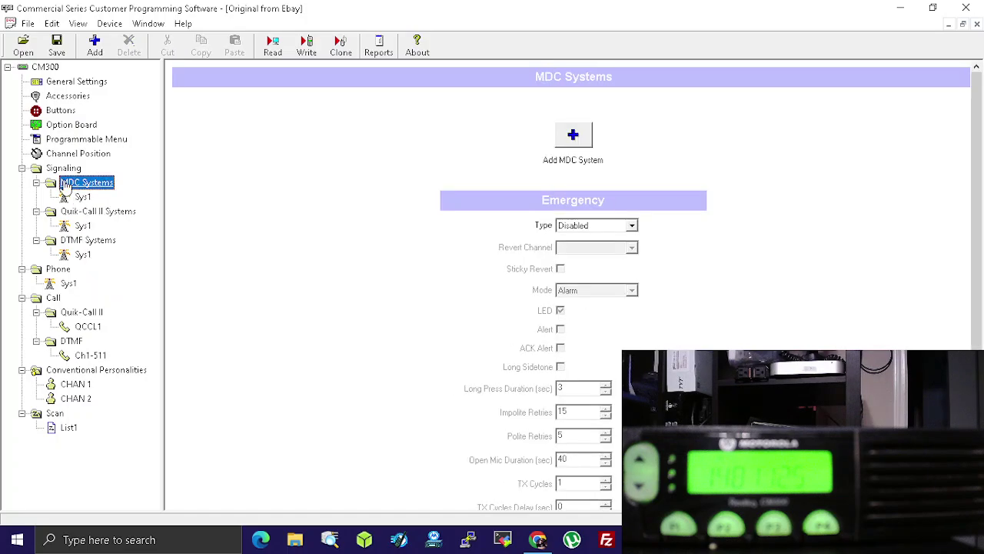
click(65, 171)
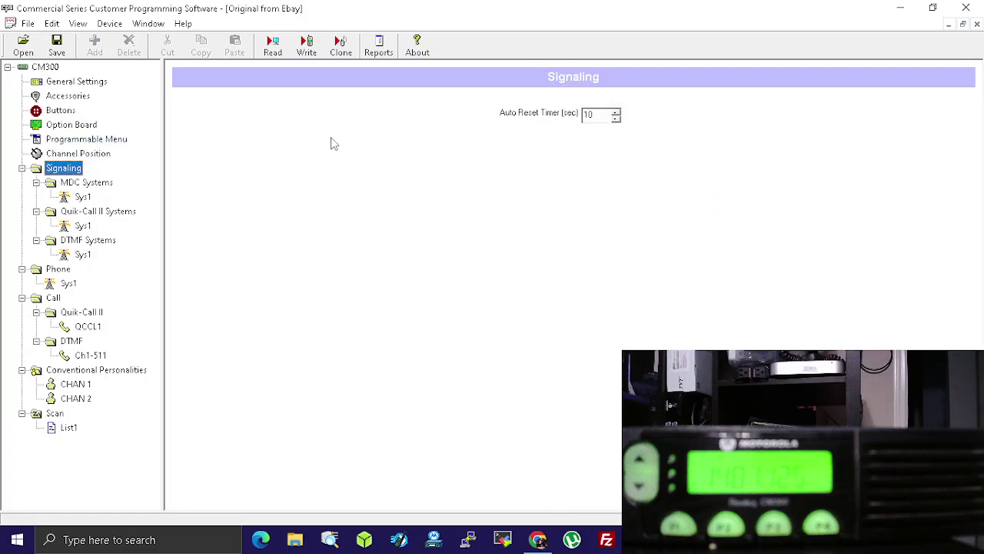
- Save the codeplug with Save As under the file name '1'
click(27, 24)
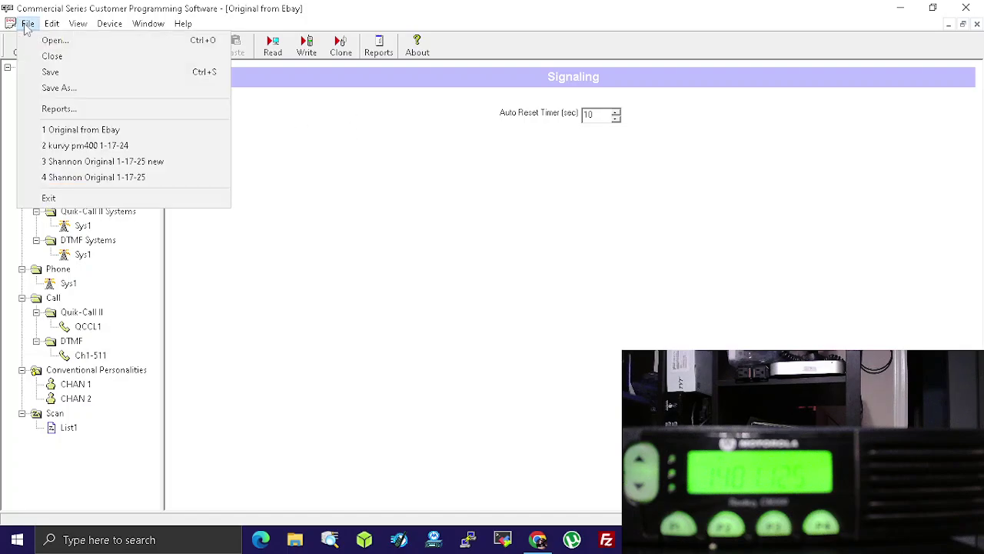
click(58, 87)
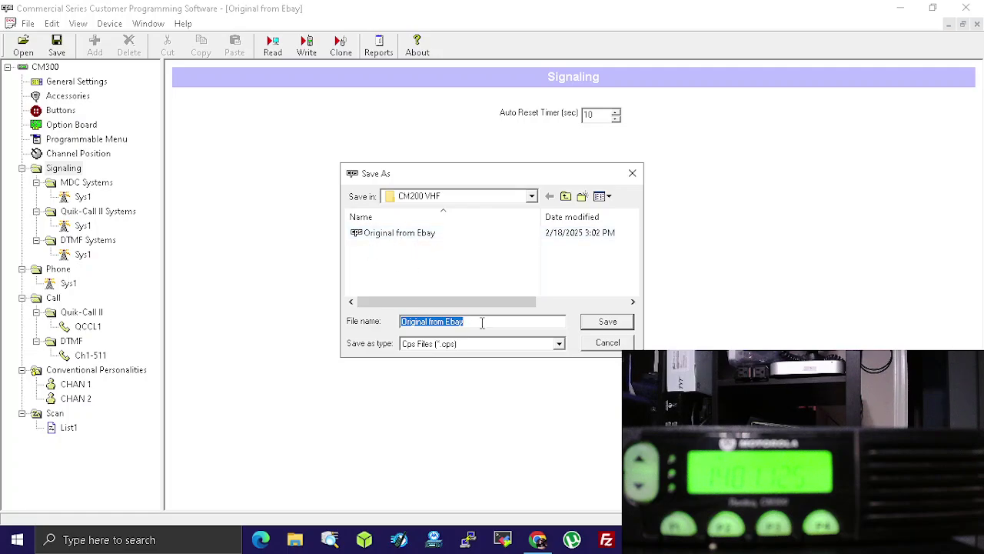
text(1)
key(Return)
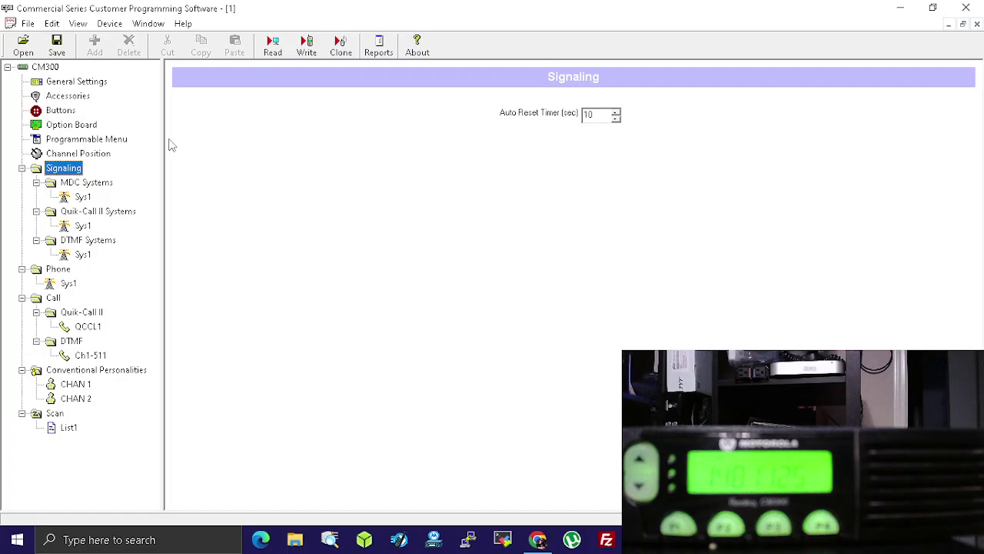
click(92, 154)
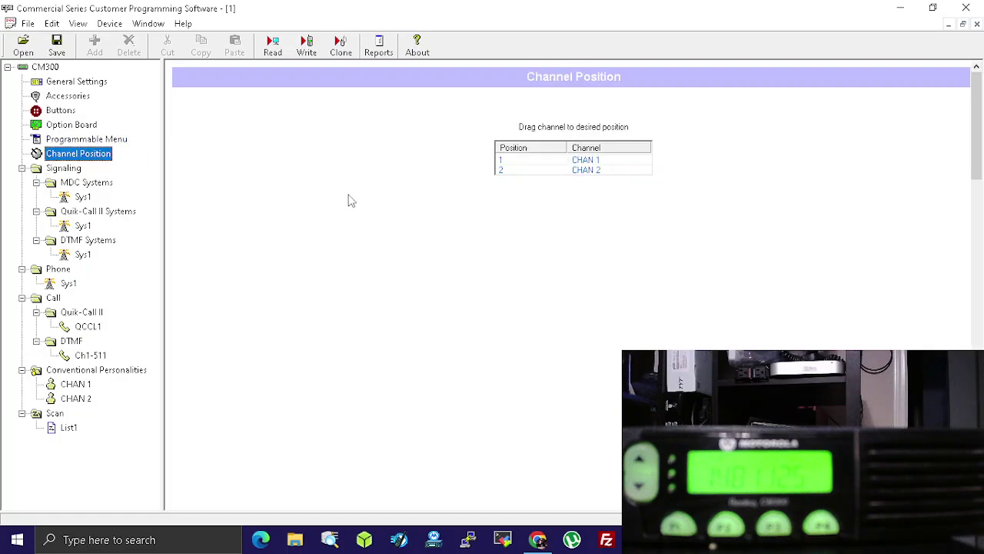
click(584, 161)
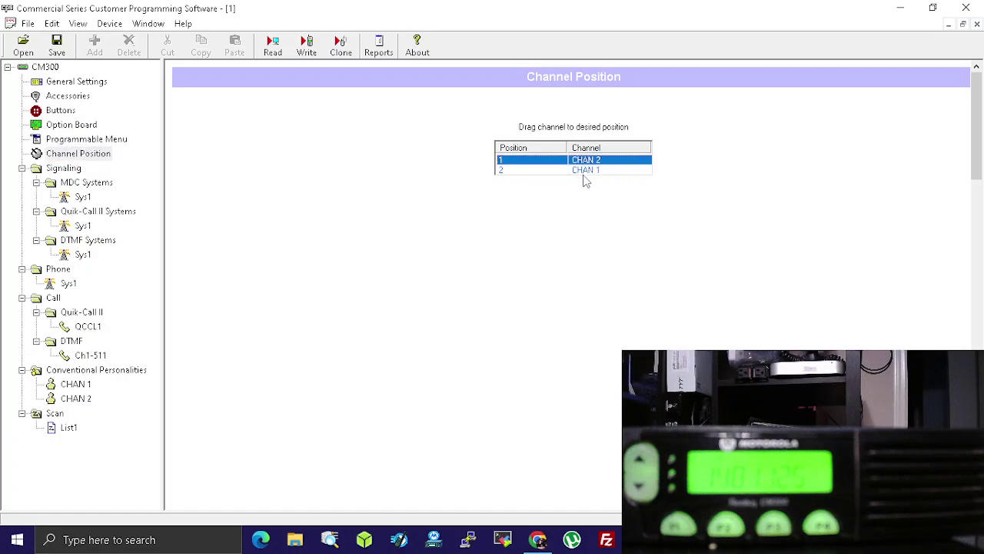
drag(584, 174, 583, 160)
click(103, 156)
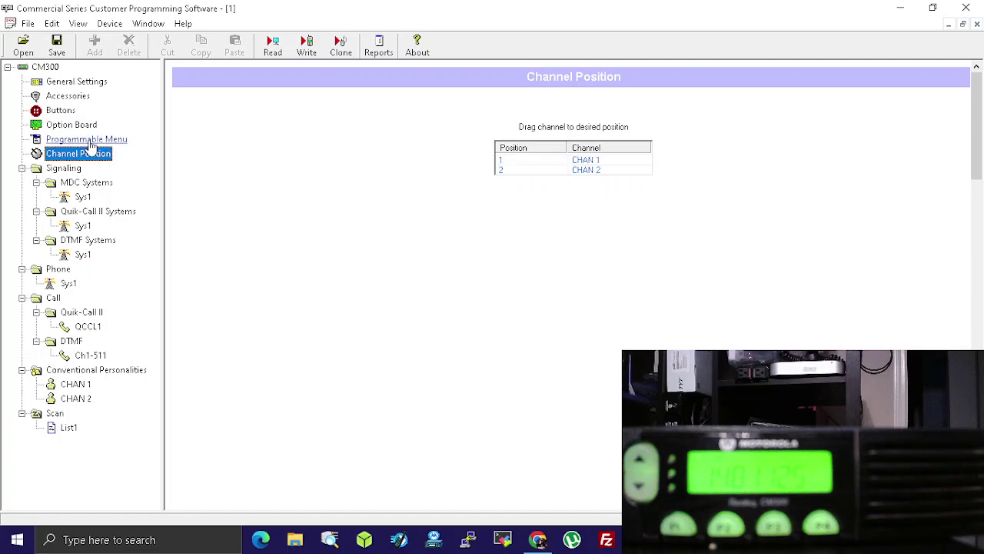
click(67, 109)
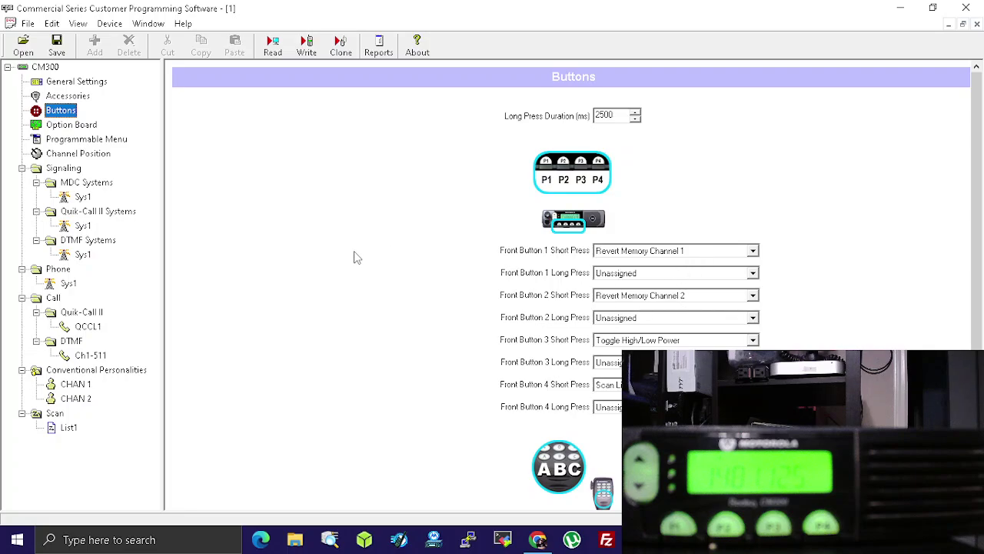
click(96, 142)
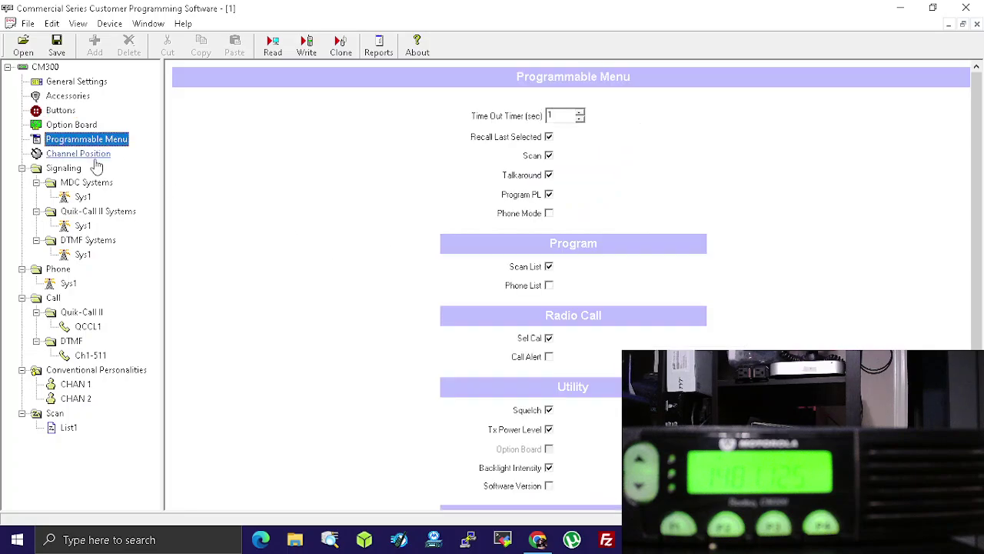
click(95, 160)
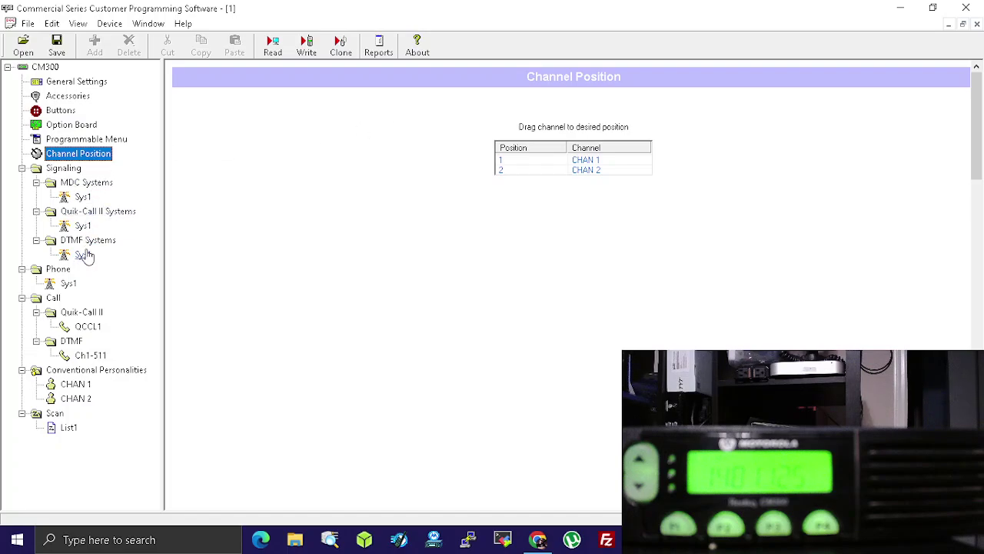
- Open the MDC Systems Sys1 page showing PTT ID Post Only and 300 ms pretime
click(83, 197)
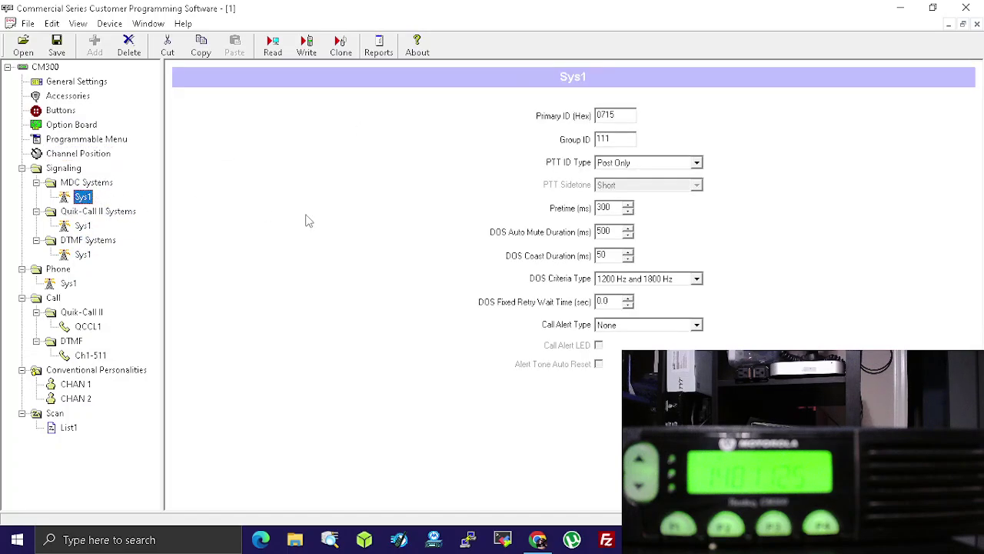